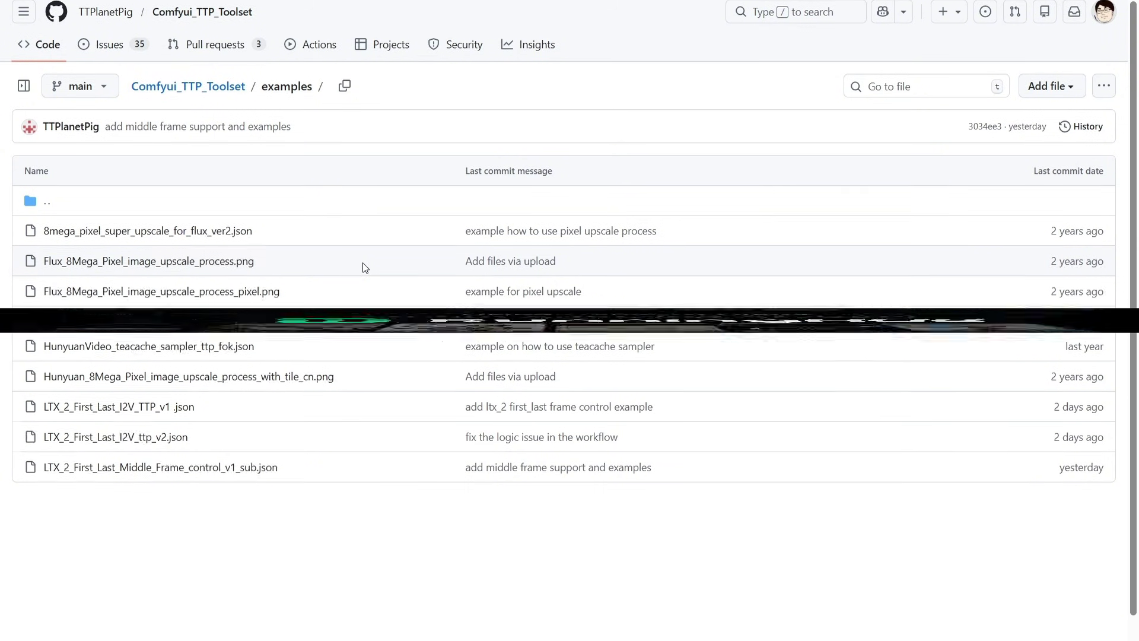
Scroll down the RunningHub home page to browse the featured works
{"action": "scroll", "coordinate": [665, 213], "scroll_direction": "down", "scroll_amount": 2}
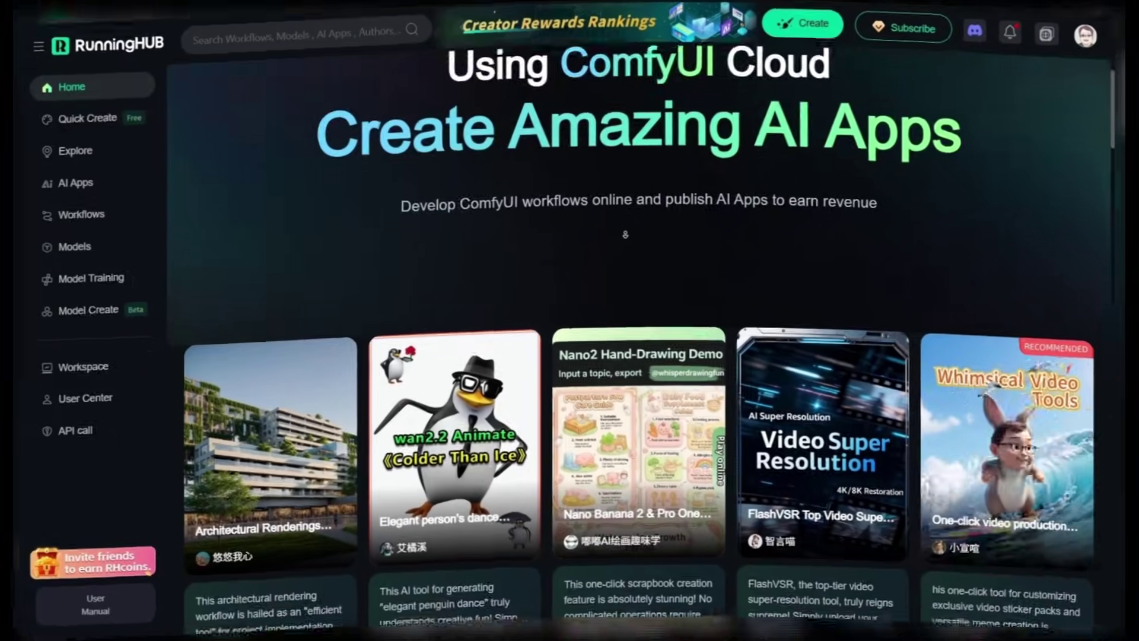
{"action": "scroll", "coordinate": [647, 231], "scroll_direction": "down", "scroll_amount": 1}
{"action": "scroll", "coordinate": [630, 251], "scroll_direction": "down", "scroll_amount": 1}
{"action": "scroll", "coordinate": [630, 251], "scroll_direction": "down", "scroll_amount": 2}
{"action": "scroll", "coordinate": [630, 251], "scroll_direction": "down", "scroll_amount": 2}
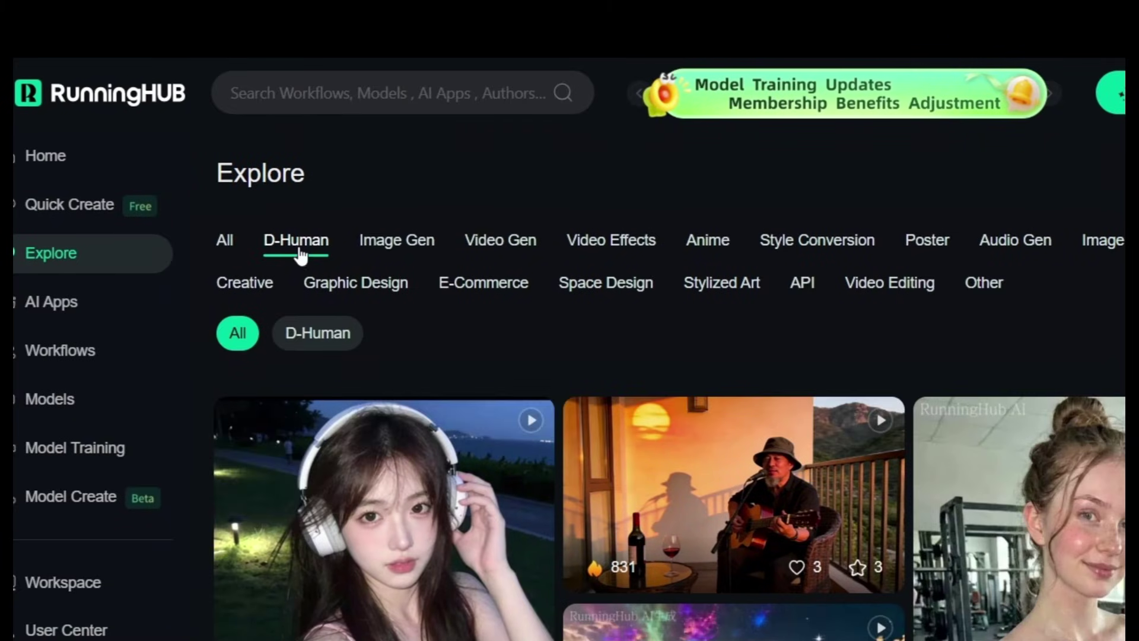
Browse the D-Human, Image Gen and Video Effects Explore categories
{"action": "left_click", "coordinate": [394, 243]}
{"action": "left_click", "coordinate": [509, 246]}
{"action": "left_click", "coordinate": [611, 240]}
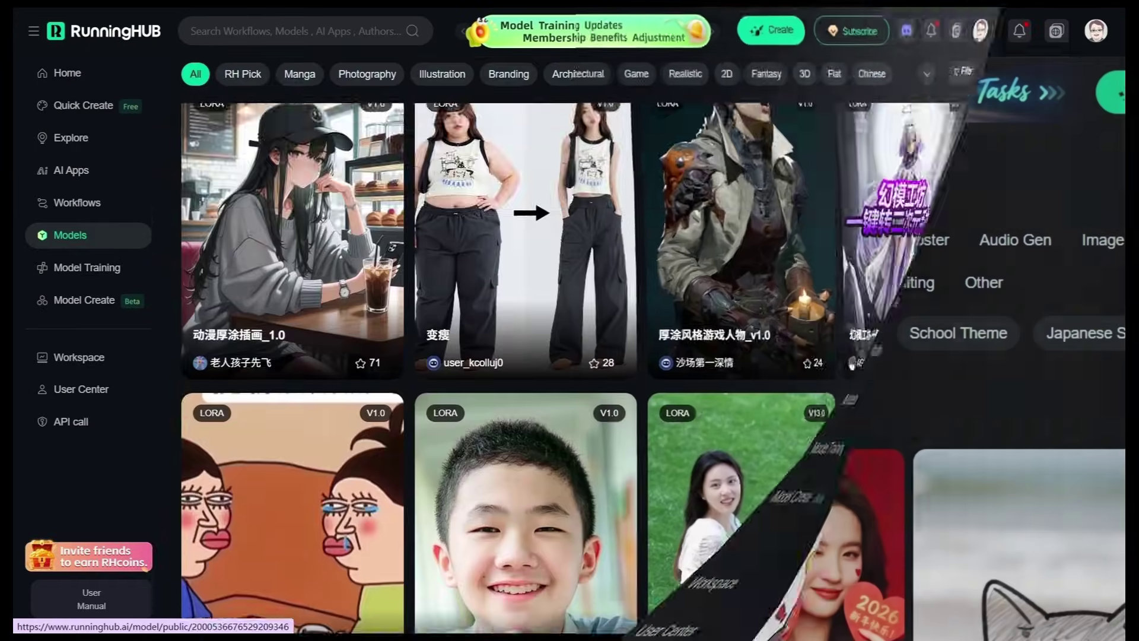
{"action": "scroll", "coordinate": [974, 342], "scroll_direction": "down", "scroll_amount": 3}
{"action": "scroll", "coordinate": [975, 342], "scroll_direction": "down", "scroll_amount": 3}
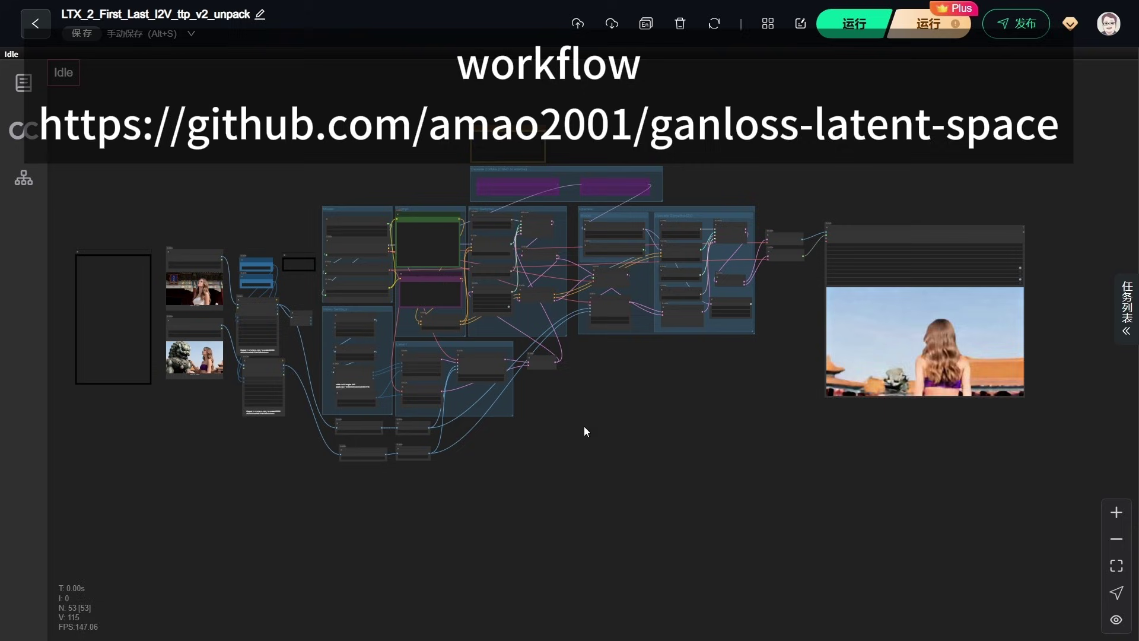
{"action": "scroll", "coordinate": [136, 244], "scroll_direction": "up", "scroll_amount": 2}
{"action": "scroll", "coordinate": [136, 244], "scroll_direction": "up", "scroll_amount": 10}
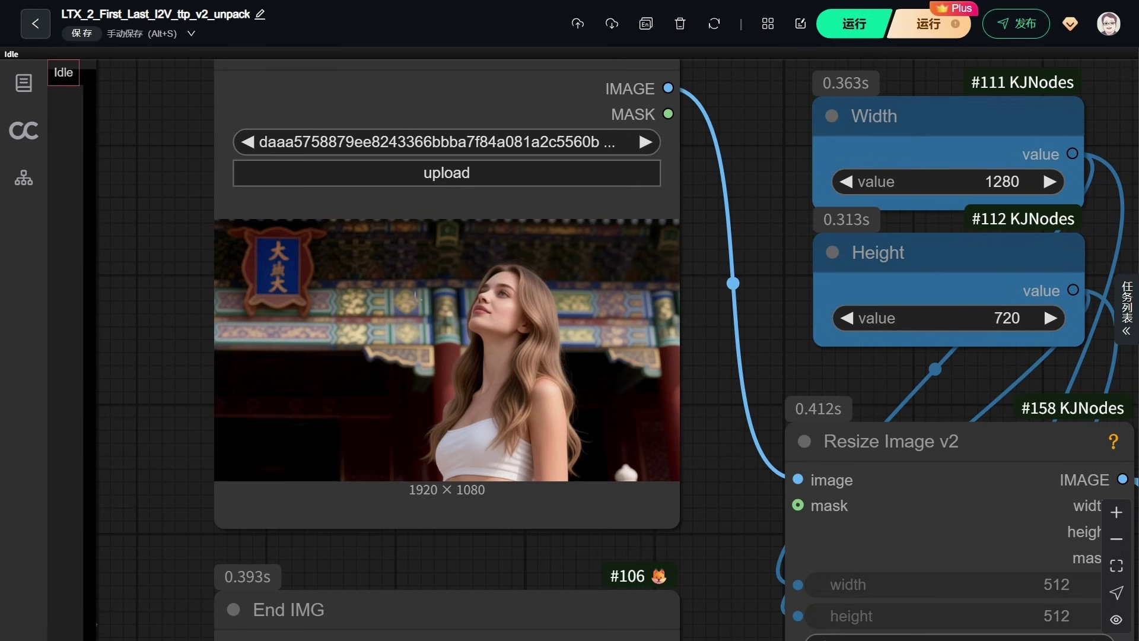
{"action": "scroll", "coordinate": [688, 571], "scroll_direction": "down", "scroll_amount": 5}
{"action": "scroll", "coordinate": [691, 505], "scroll_direction": "down", "scroll_amount": 2}
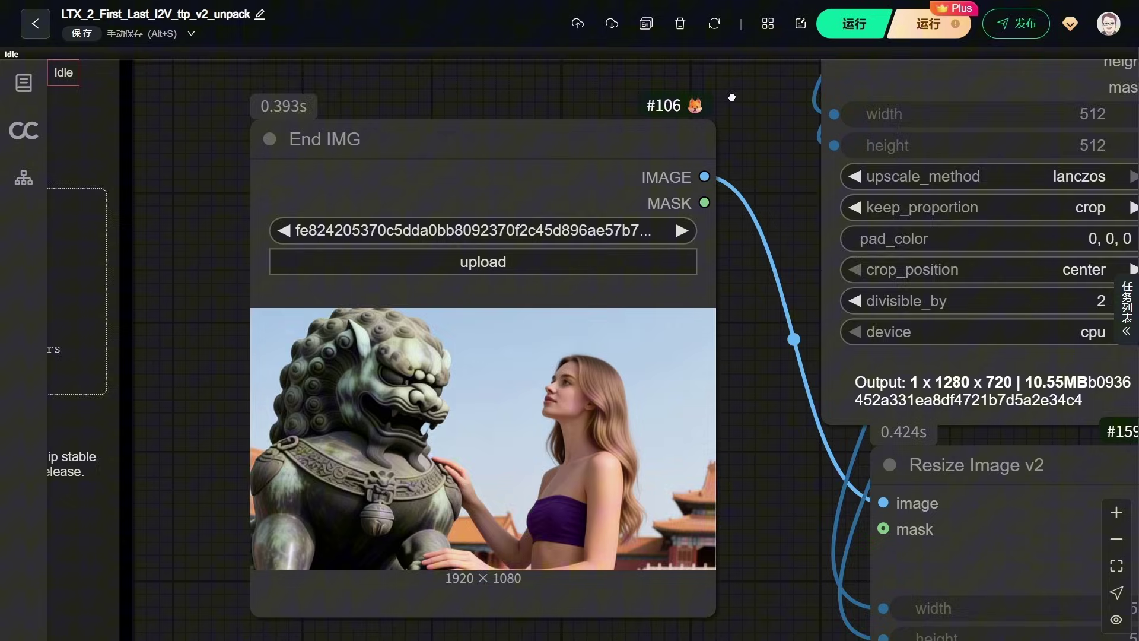
{"action": "scroll", "coordinate": [696, 399], "scroll_direction": "up", "scroll_amount": 8}
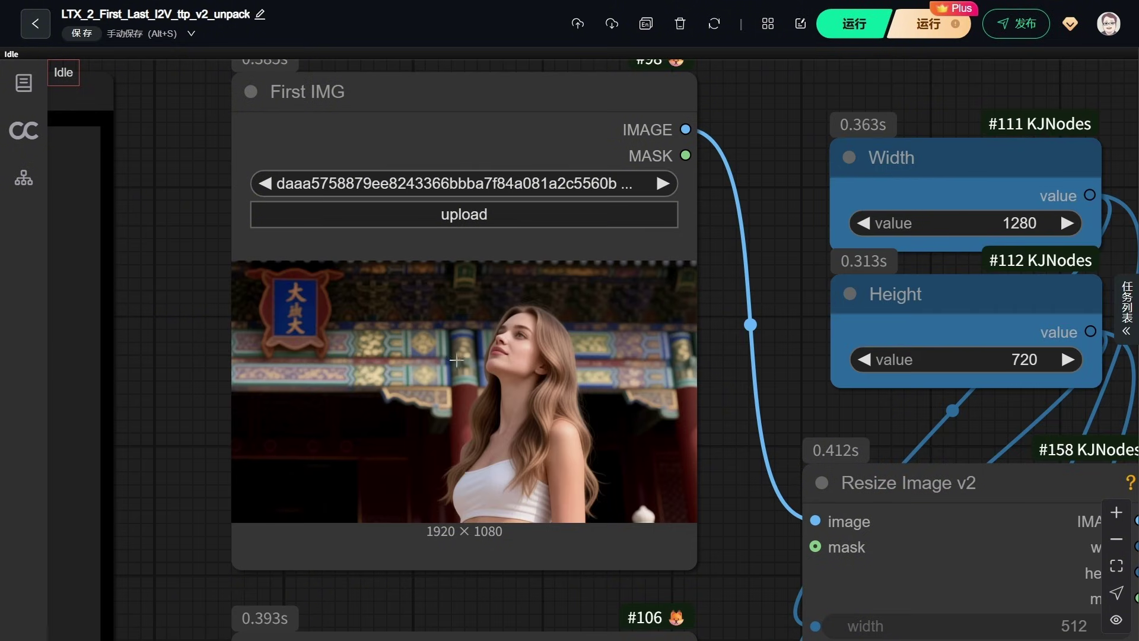
{"action": "scroll", "coordinate": [490, 416], "scroll_direction": "down", "scroll_amount": 3}
{"action": "scroll", "coordinate": [534, 356], "scroll_direction": "down", "scroll_amount": 5}
{"action": "scroll", "coordinate": [554, 325], "scroll_direction": "down", "scroll_amount": 1}
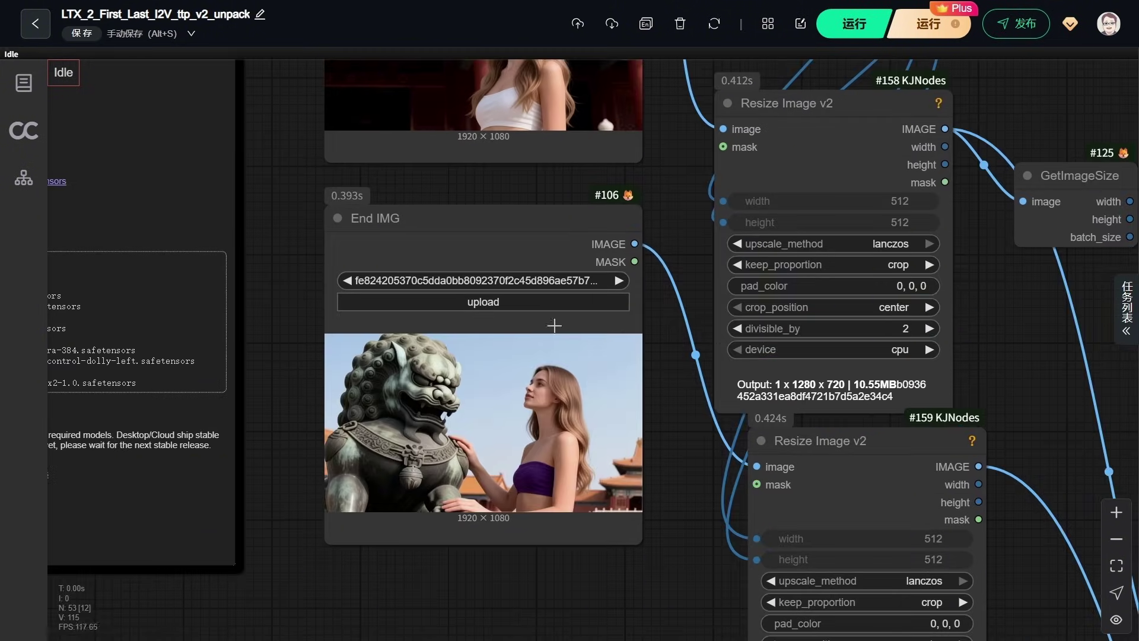
{"action": "scroll", "coordinate": [357, 473], "scroll_direction": "down", "scroll_amount": 1}
{"action": "scroll", "coordinate": [469, 258], "scroll_direction": "down", "scroll_amount": 3}
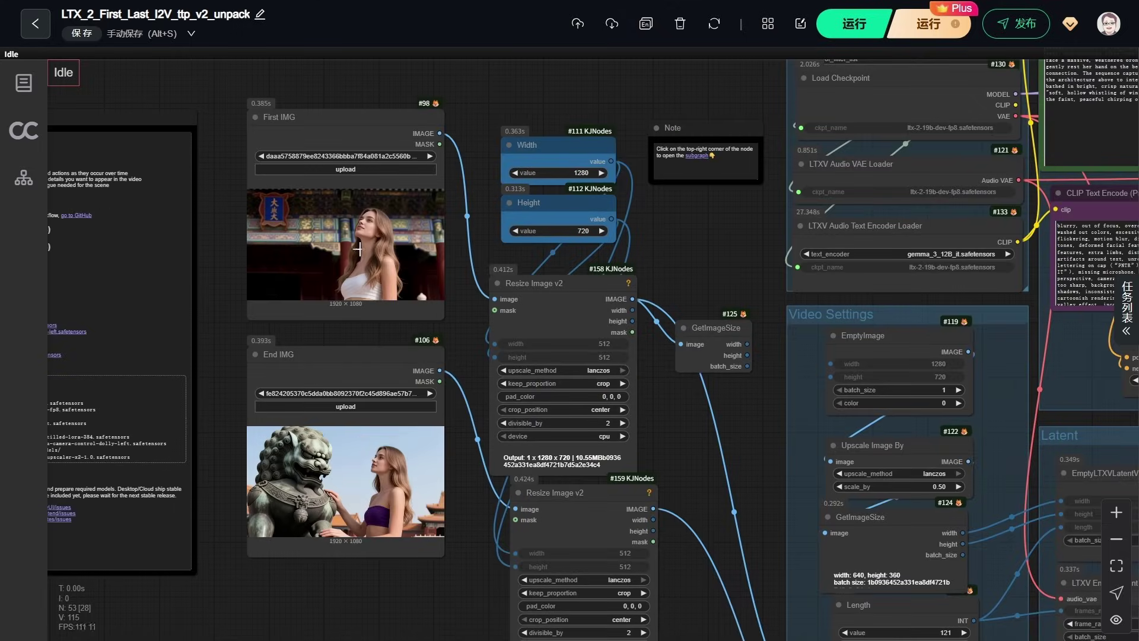
{"action": "scroll", "coordinate": [385, 314], "scroll_direction": "down", "scroll_amount": 1}
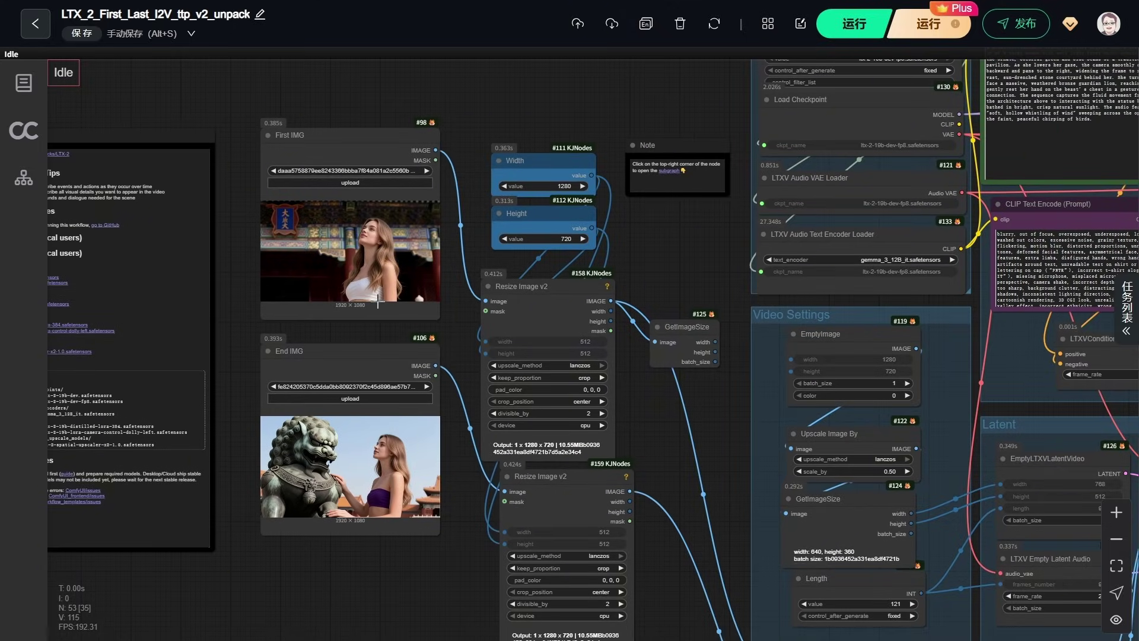
{"action": "scroll", "coordinate": [375, 305], "scroll_direction": "right", "scroll_amount": 2}
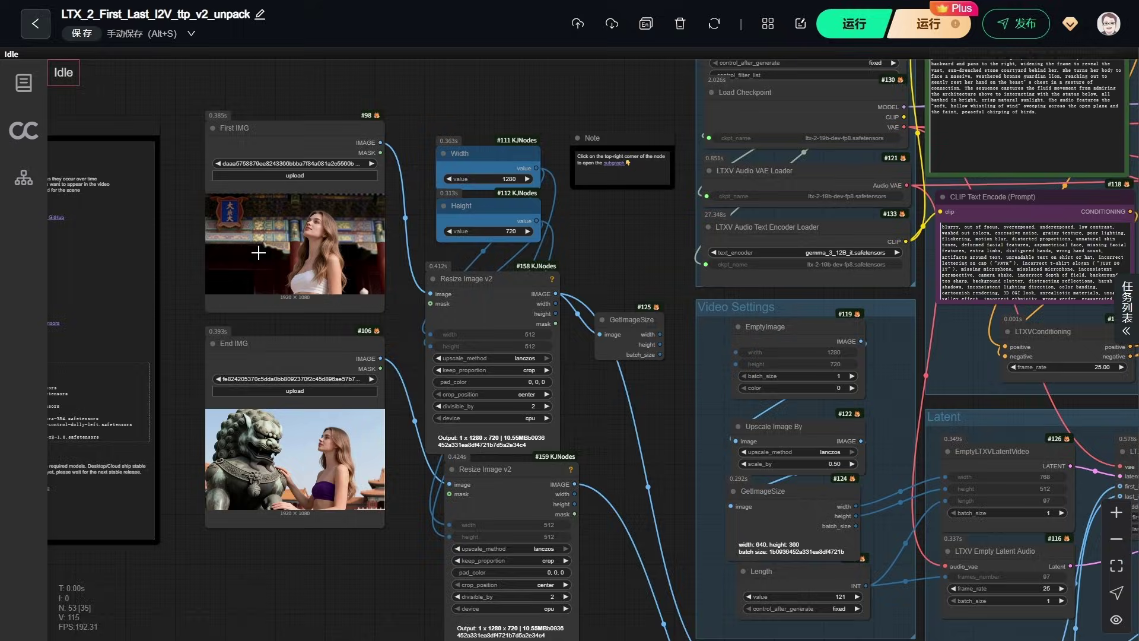
{"action": "scroll", "coordinate": [556, 242], "scroll_direction": "down", "scroll_amount": 3}
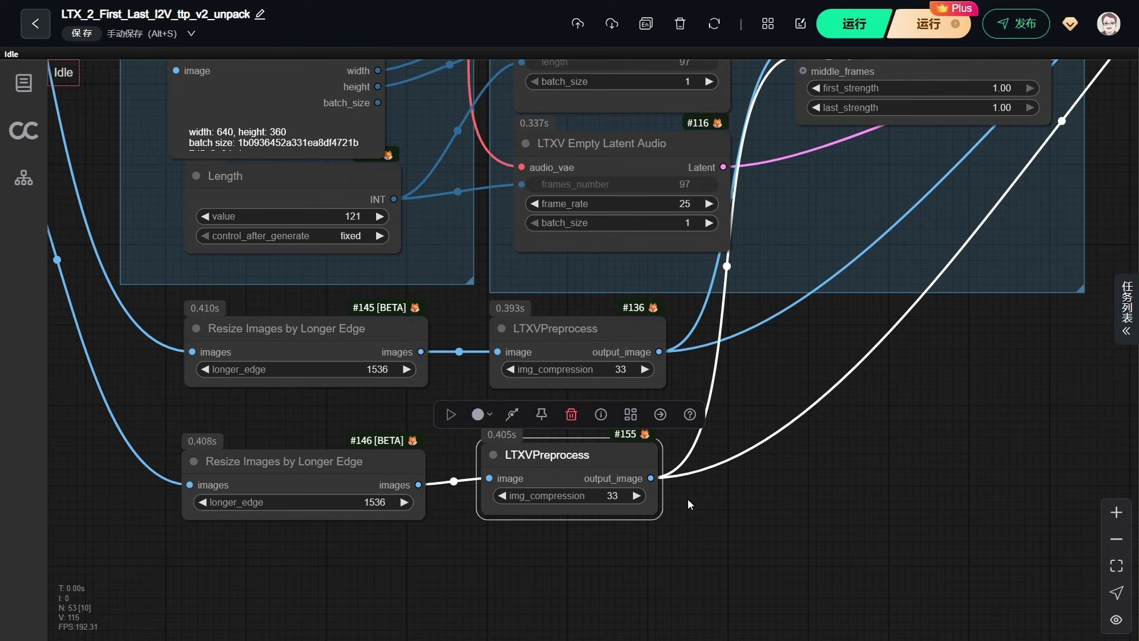
{"action": "scroll", "coordinate": [356, 505], "scroll_direction": "up", "scroll_amount": 3}
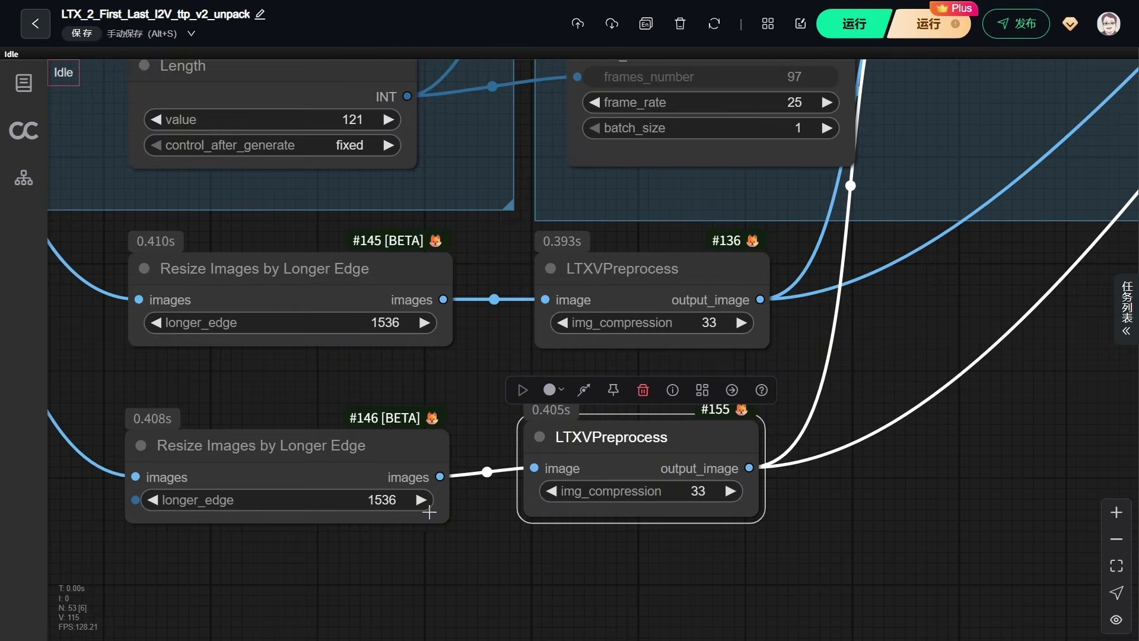
{"action": "scroll", "coordinate": [429, 512], "scroll_direction": "right", "scroll_amount": 2}
{"action": "scroll", "coordinate": [570, 439], "scroll_direction": "up", "scroll_amount": 3}
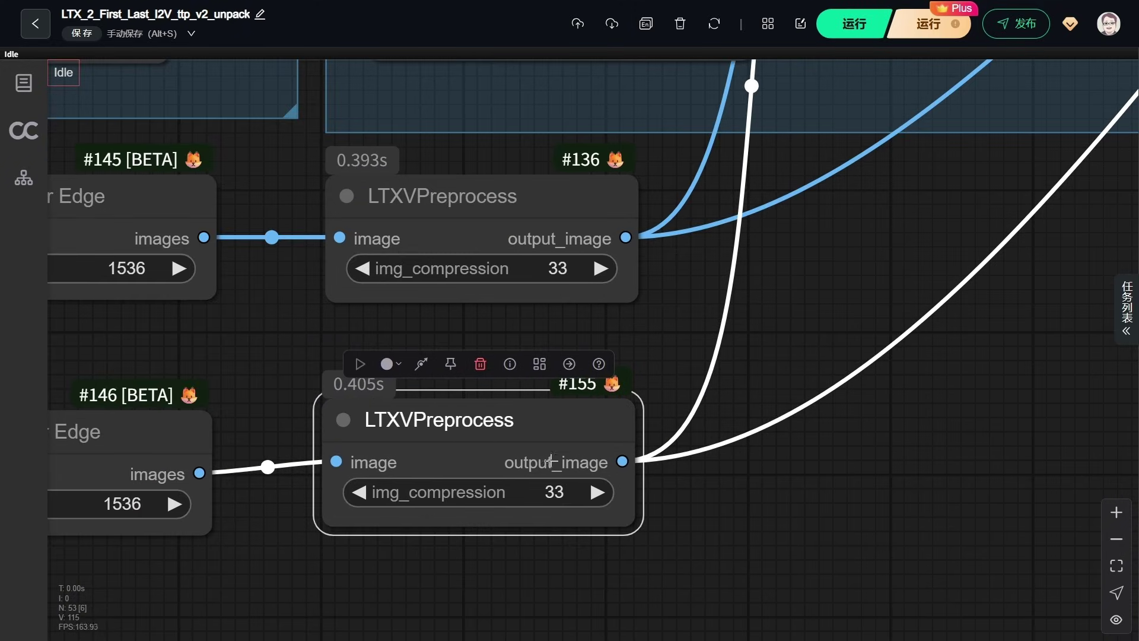
{"action": "scroll", "coordinate": [551, 461], "scroll_direction": "down", "scroll_amount": 7}
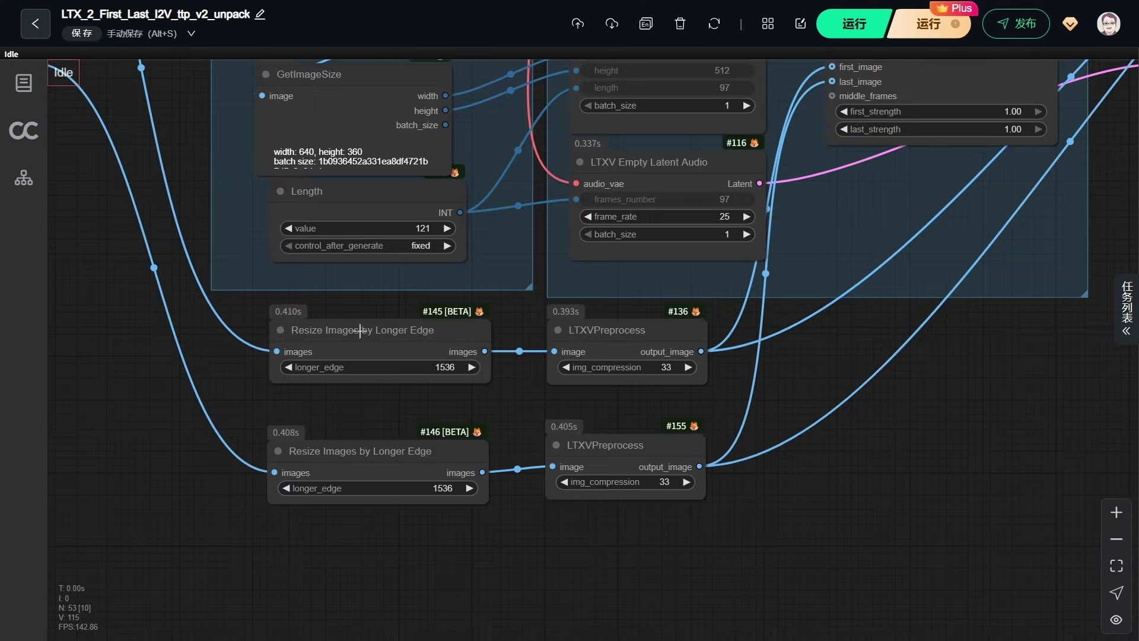
{"action": "left_click", "coordinate": [609, 452]}
{"action": "left_click", "coordinate": [445, 473]}
{"action": "left_click", "coordinate": [854, 457]}
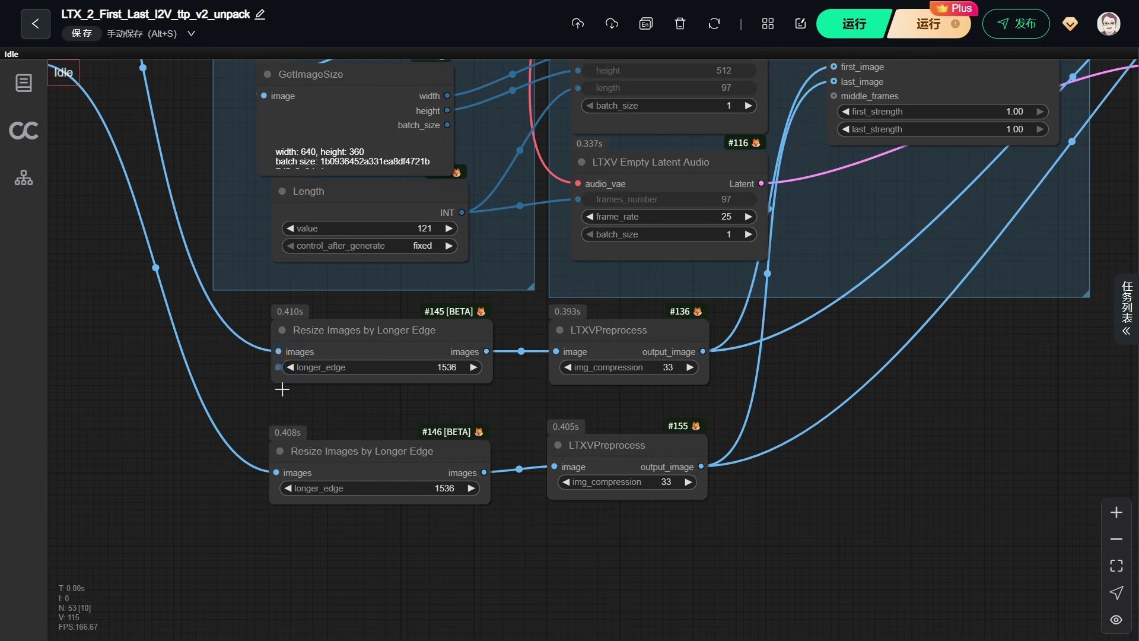
Move the LTX First Last Frame Control (TTP) node slightly down and right
{"action": "mouse_move", "coordinate": [878, 427]}
{"action": "left_mouse_down"}
{"action": "mouse_move", "coordinate": [612, 506]}
{"action": "mouse_move", "coordinate": [395, 600]}
{"action": "left_mouse_up"}
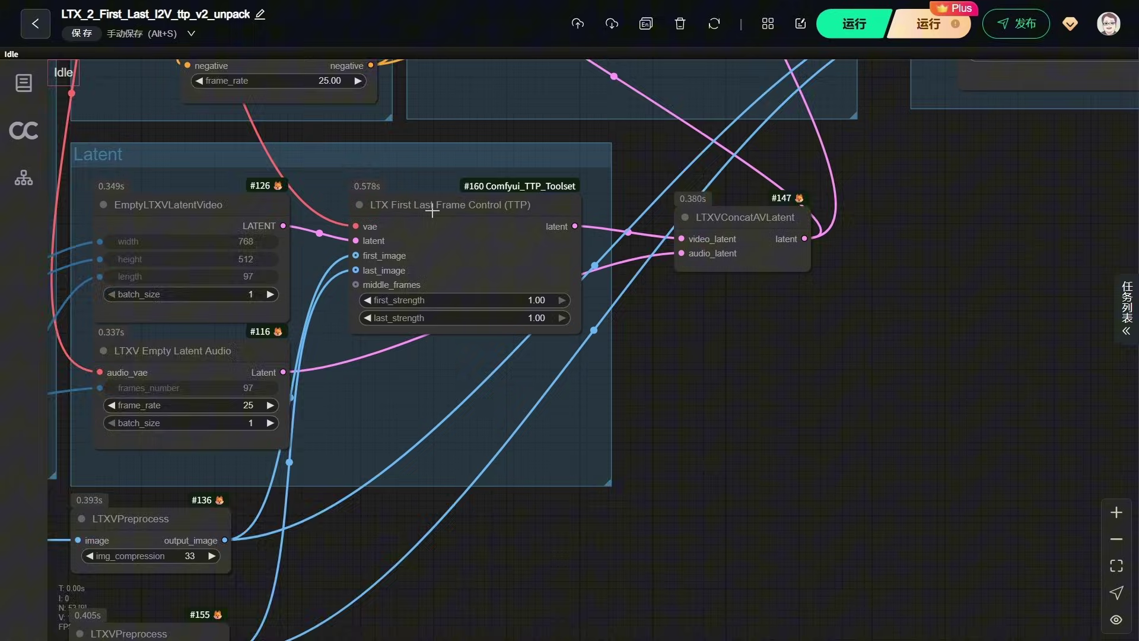
{"action": "scroll", "coordinate": [412, 202], "scroll_direction": "up", "scroll_amount": 3}
{"action": "left_click", "coordinate": [412, 202]}
{"action": "left_click_drag", "start_coordinate": [442, 211], "coordinate": [472, 234]}
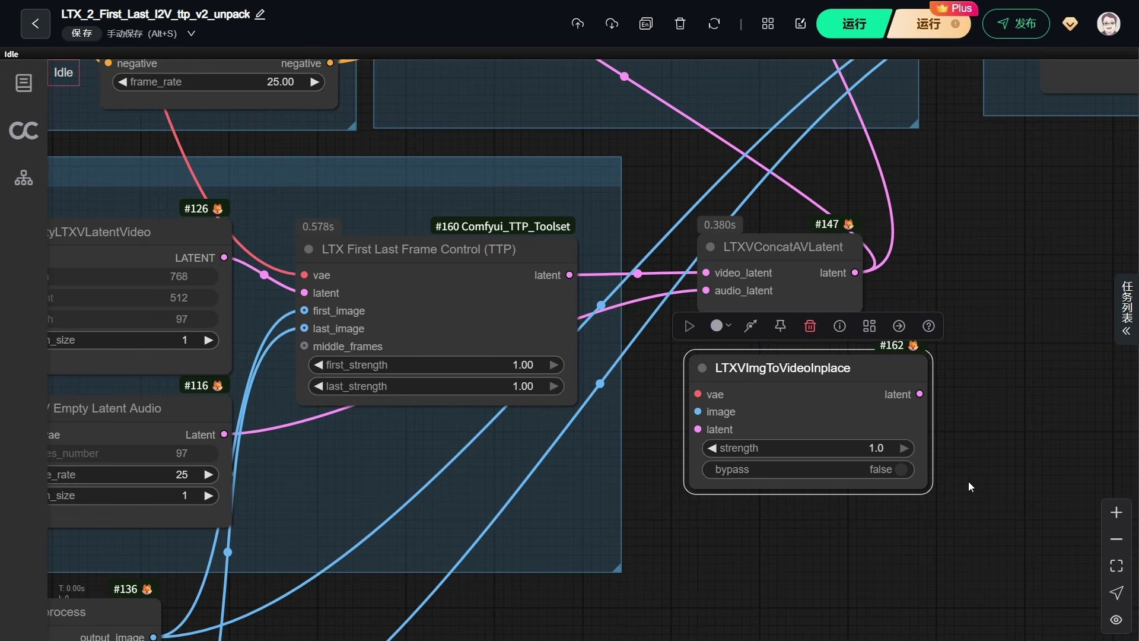
Zoom and pan the canvas to view the Model, Prompt and sampler groups
{"action": "scroll", "coordinate": [813, 380], "scroll_direction": "up", "scroll_amount": 2}
{"action": "scroll", "coordinate": [813, 374], "scroll_direction": "up", "scroll_amount": 1}
{"action": "scroll", "coordinate": [812, 371], "scroll_direction": "down", "scroll_amount": 1}
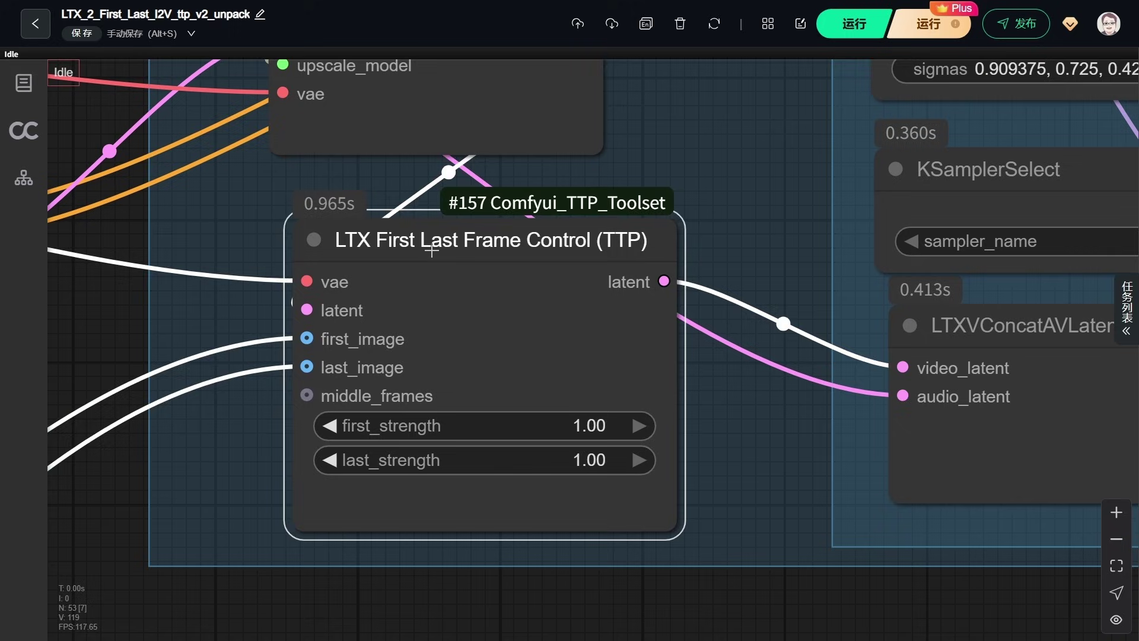
{"action": "scroll", "coordinate": [513, 309], "scroll_direction": "down", "scroll_amount": 3}
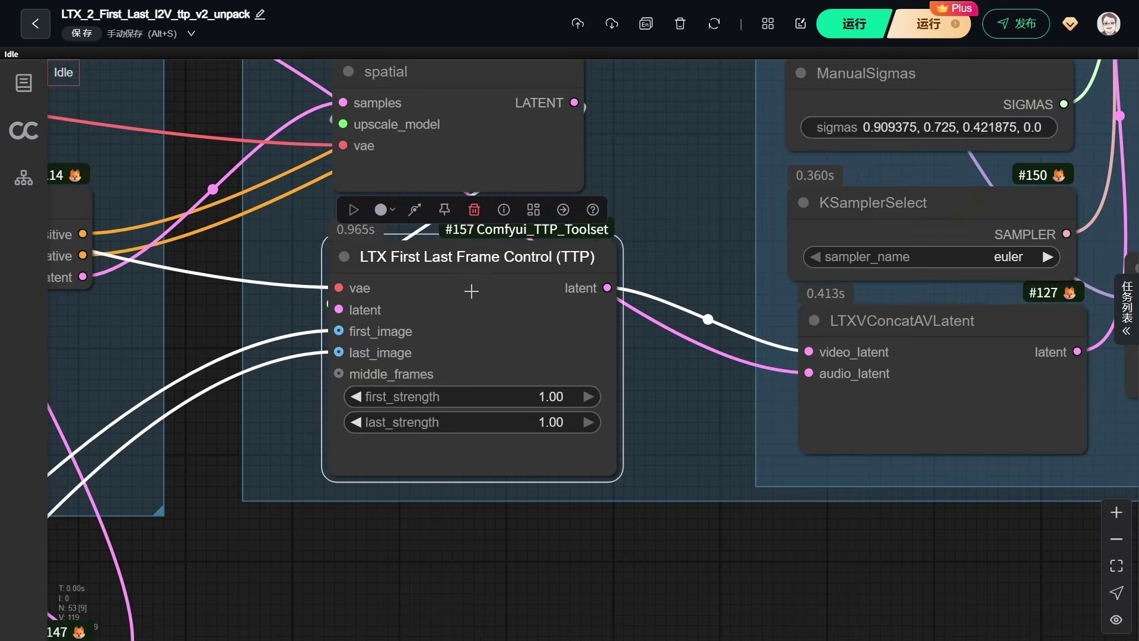
{"action": "scroll", "coordinate": [498, 261], "scroll_direction": "up", "scroll_amount": 1}
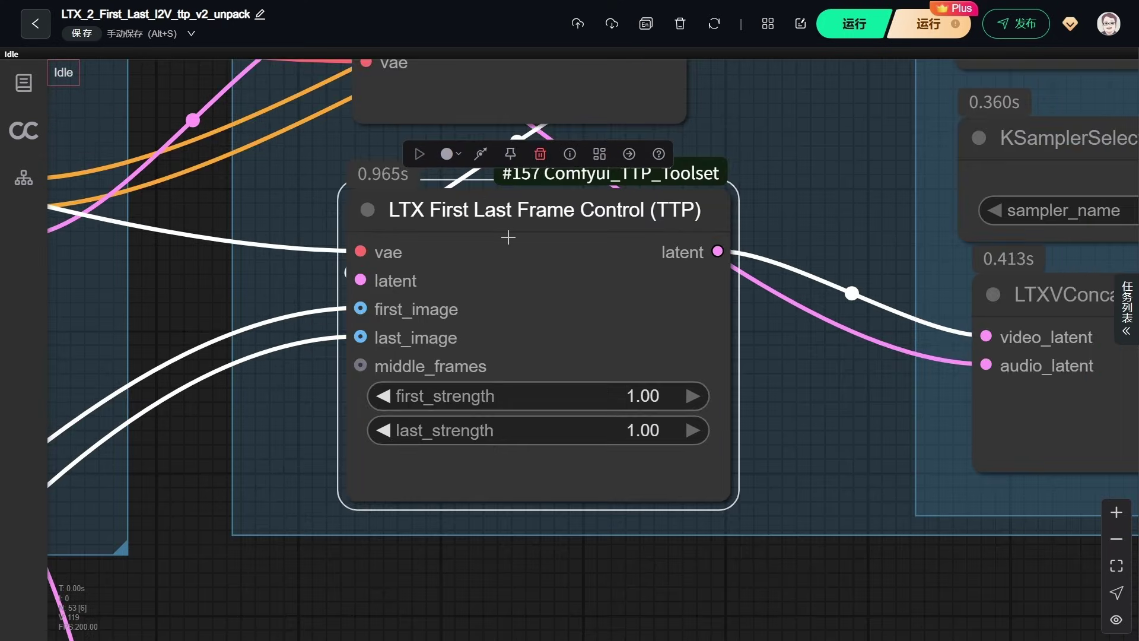
{"action": "scroll", "coordinate": [510, 237], "scroll_direction": "down", "scroll_amount": 2}
{"action": "scroll", "coordinate": [511, 279], "scroll_direction": "down", "scroll_amount": 5}
{"action": "scroll", "coordinate": [514, 344], "scroll_direction": "down", "scroll_amount": 4}
{"action": "left_click_drag", "start_coordinate": [515, 373], "coordinate": [768, 417]}
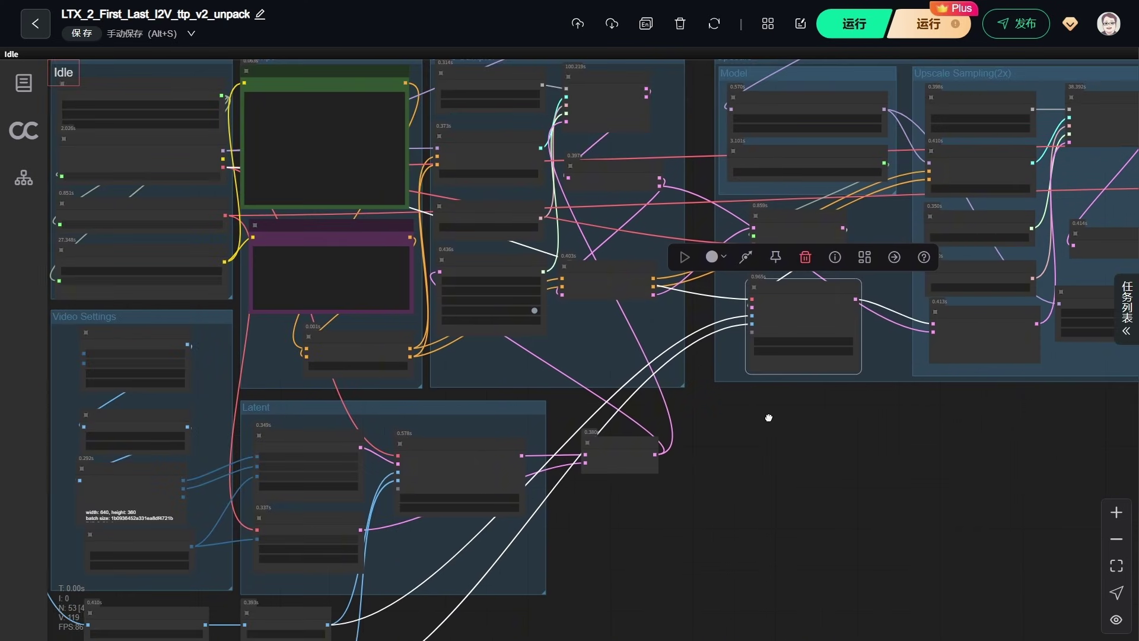
{"action": "scroll", "coordinate": [756, 416], "scroll_direction": "up", "scroll_amount": 1}
{"action": "scroll", "coordinate": [369, 105], "scroll_direction": "up", "scroll_amount": 5}
{"action": "scroll", "coordinate": [469, 140], "scroll_direction": "up", "scroll_amount": 2}
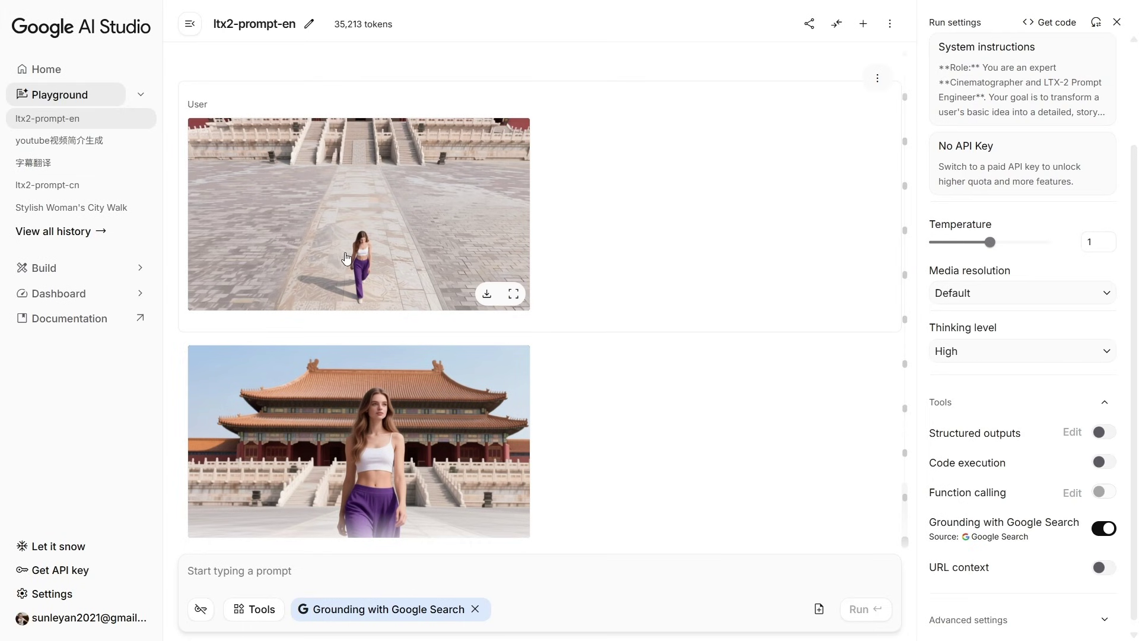
{"action": "mouse_move", "coordinate": [187, 432]}
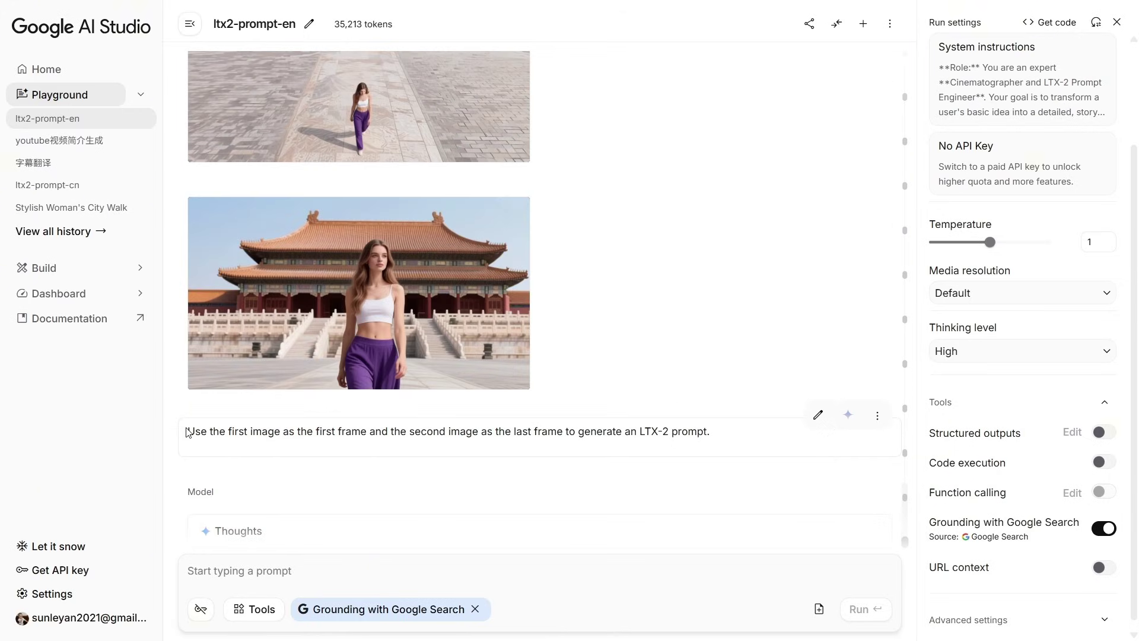
{"action": "left_click_drag", "start_coordinate": [191, 432], "coordinate": [361, 432]}
{"action": "left_click", "coordinate": [440, 429]}
{"action": "scroll", "coordinate": [534, 356], "scroll_direction": "up", "scroll_amount": 1}
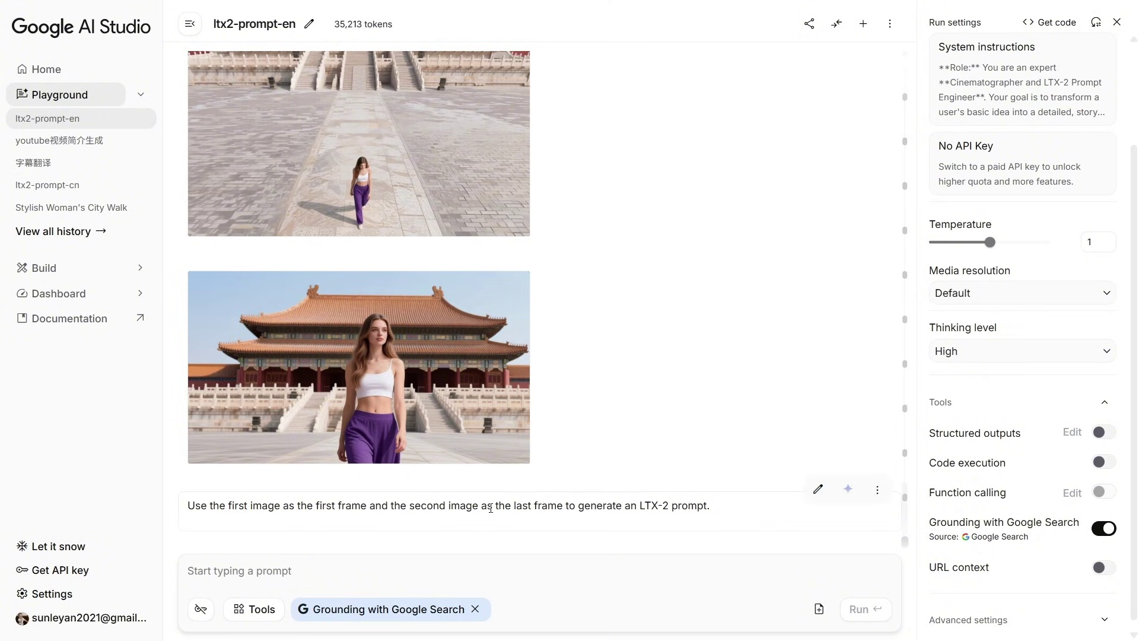
{"action": "left_click_drag", "start_coordinate": [488, 505], "coordinate": [704, 504]}
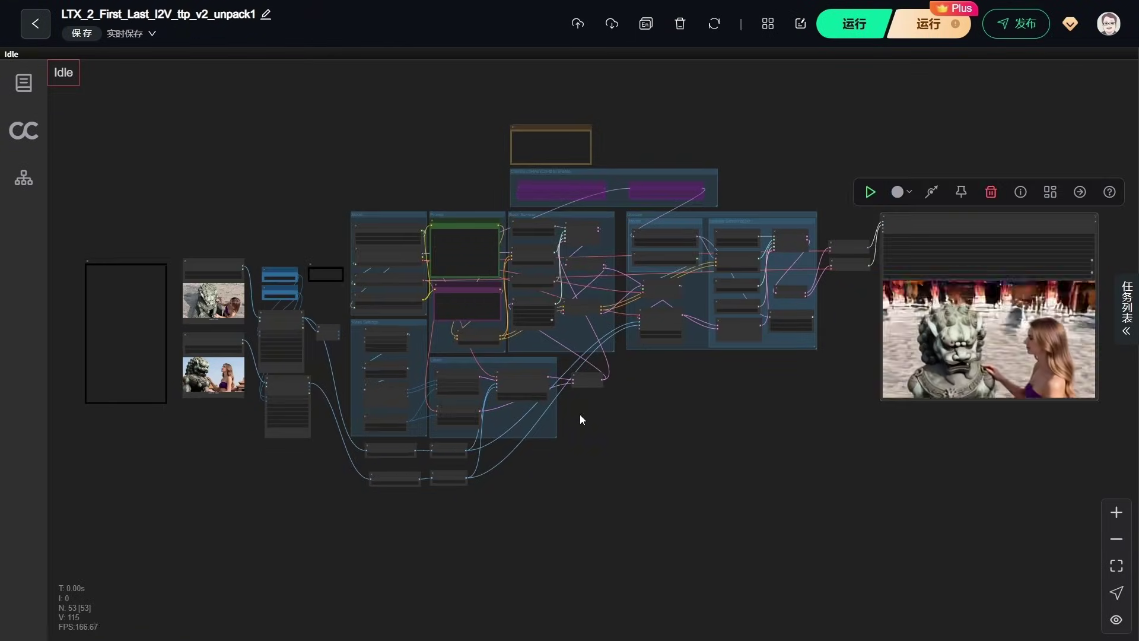
Zoom in on the lion workflow's First IMG and End IMG input nodes
{"action": "scroll", "coordinate": [77, 283], "scroll_direction": "up", "scroll_amount": 2}
{"action": "scroll", "coordinate": [165, 261], "scroll_direction": "up", "scroll_amount": 4}
{"action": "scroll", "coordinate": [172, 273], "scroll_direction": "up", "scroll_amount": 1}
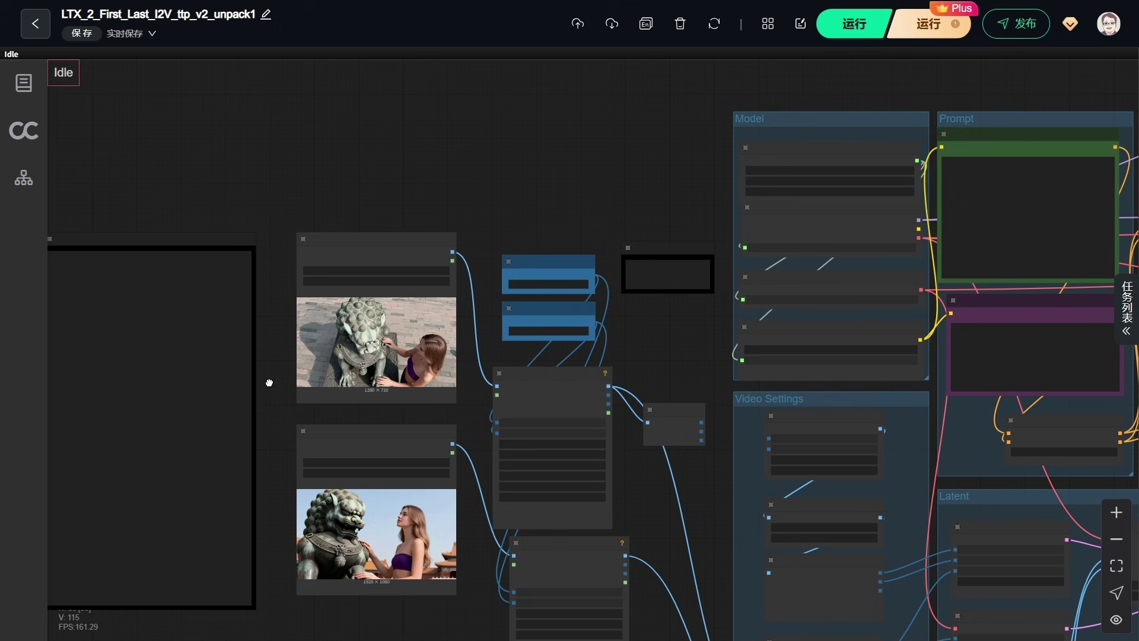
{"action": "left_click_drag", "start_coordinate": [269, 383], "coordinate": [271, 298]}
{"action": "scroll", "coordinate": [276, 294], "scroll_direction": "up", "scroll_amount": 2}
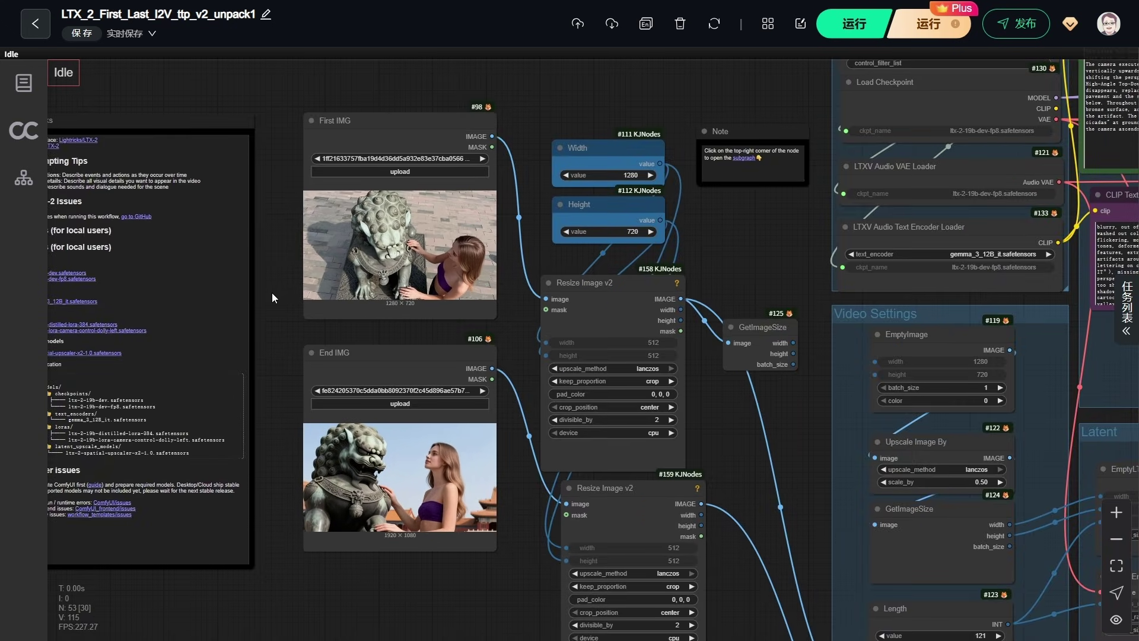
{"action": "scroll", "coordinate": [269, 310], "scroll_direction": "up", "scroll_amount": 1}
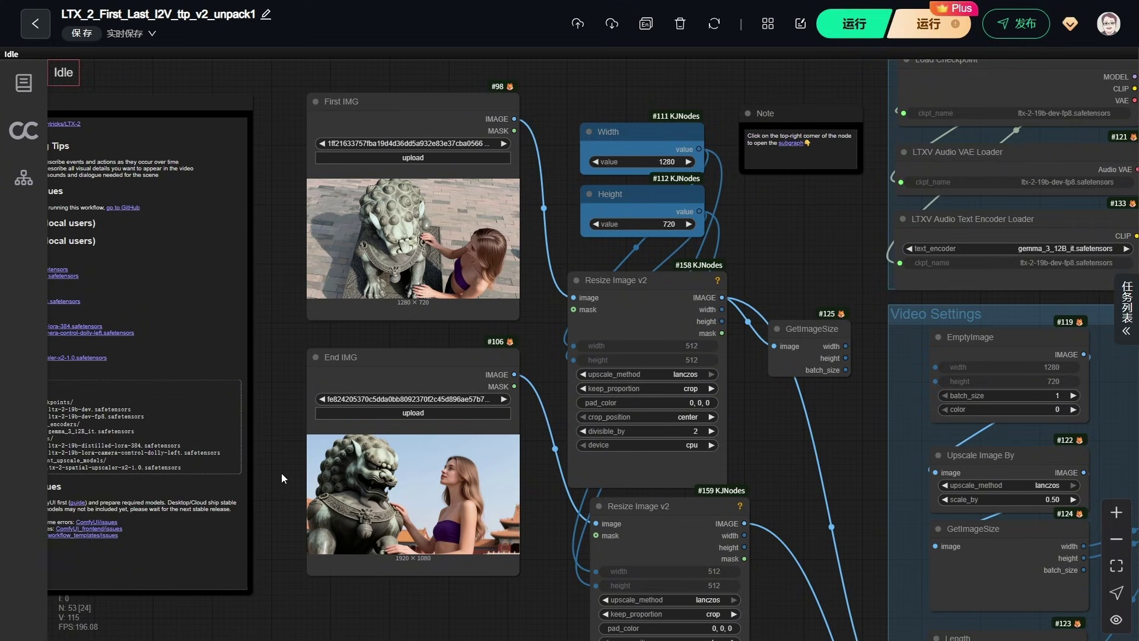
{"action": "scroll", "coordinate": [780, 273], "scroll_direction": "down", "scroll_amount": 5}
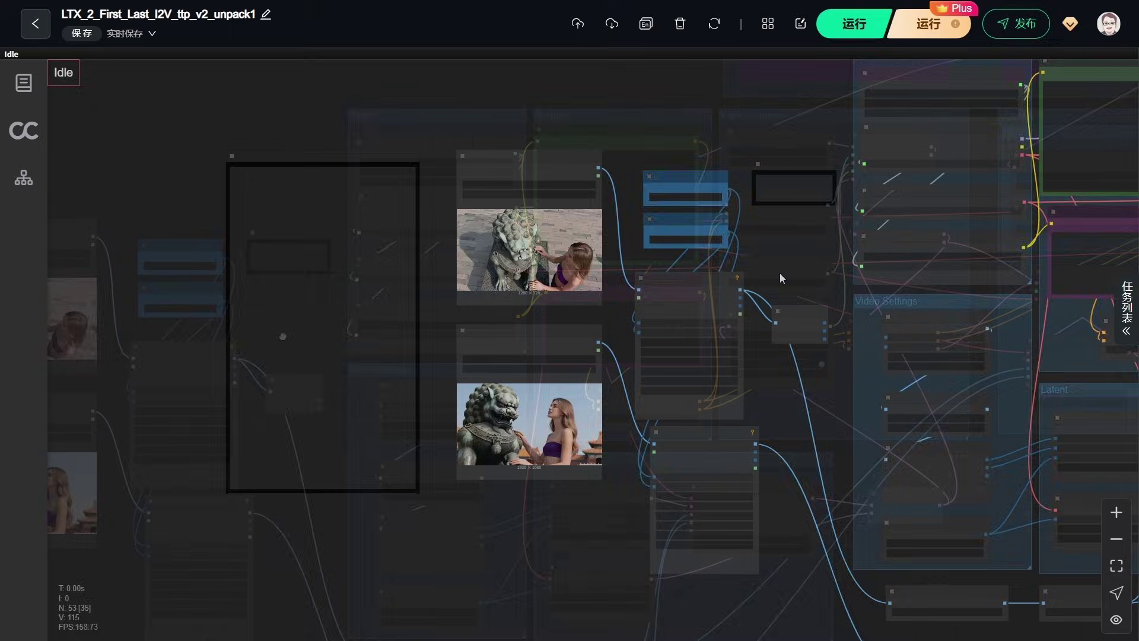
{"action": "scroll", "coordinate": [657, 191], "scroll_direction": "up", "scroll_amount": 5}
{"action": "scroll", "coordinate": [657, 191], "scroll_direction": "up", "scroll_amount": 3}
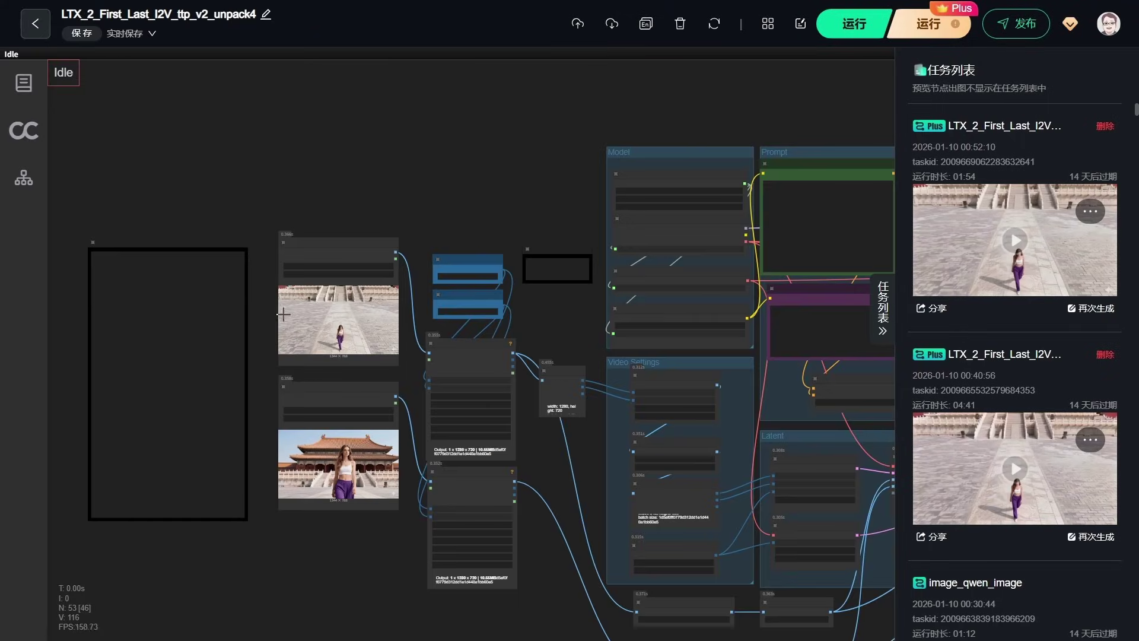
{"action": "scroll", "coordinate": [331, 338], "scroll_direction": "up", "scroll_amount": 2}
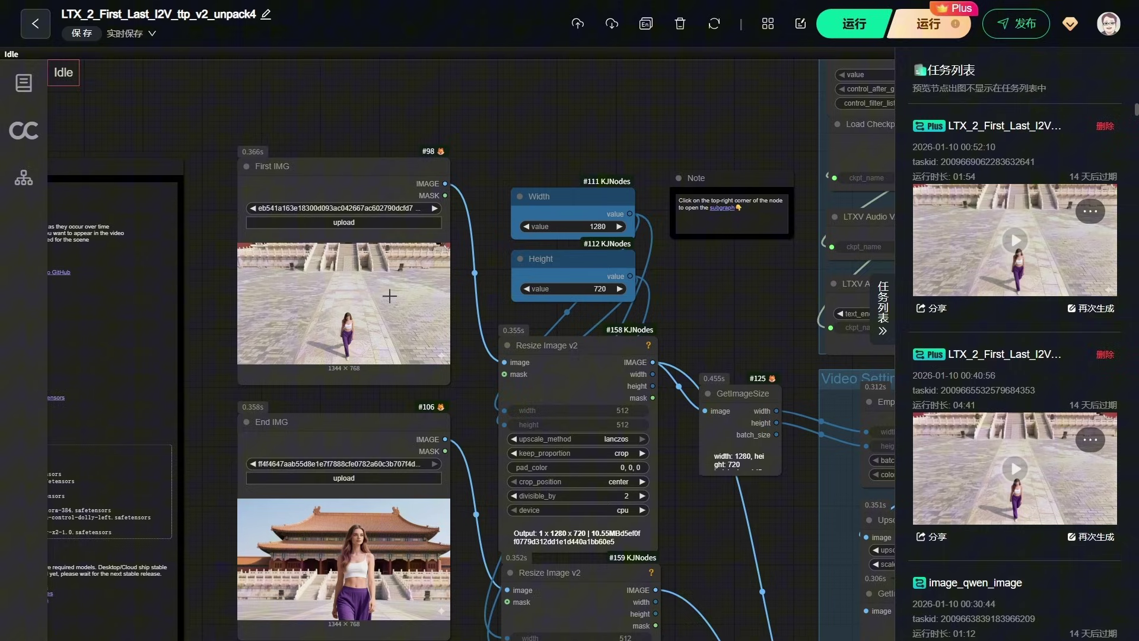
{"action": "scroll", "coordinate": [356, 321], "scroll_direction": "up", "scroll_amount": 1}
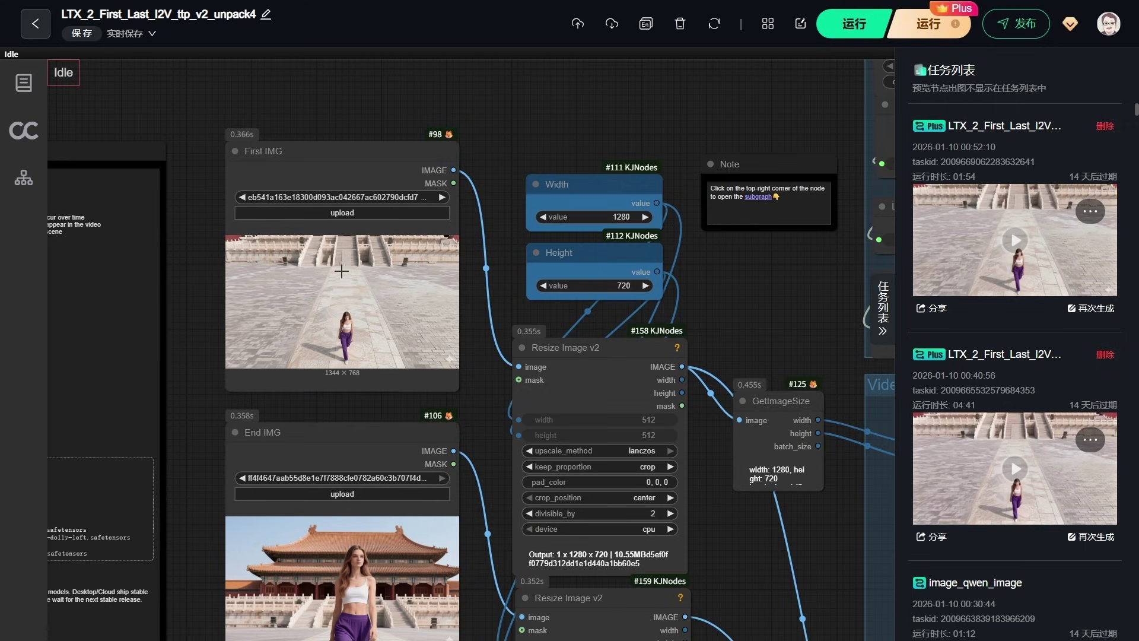
{"action": "scroll", "coordinate": [358, 282], "scroll_direction": "down", "scroll_amount": 5}
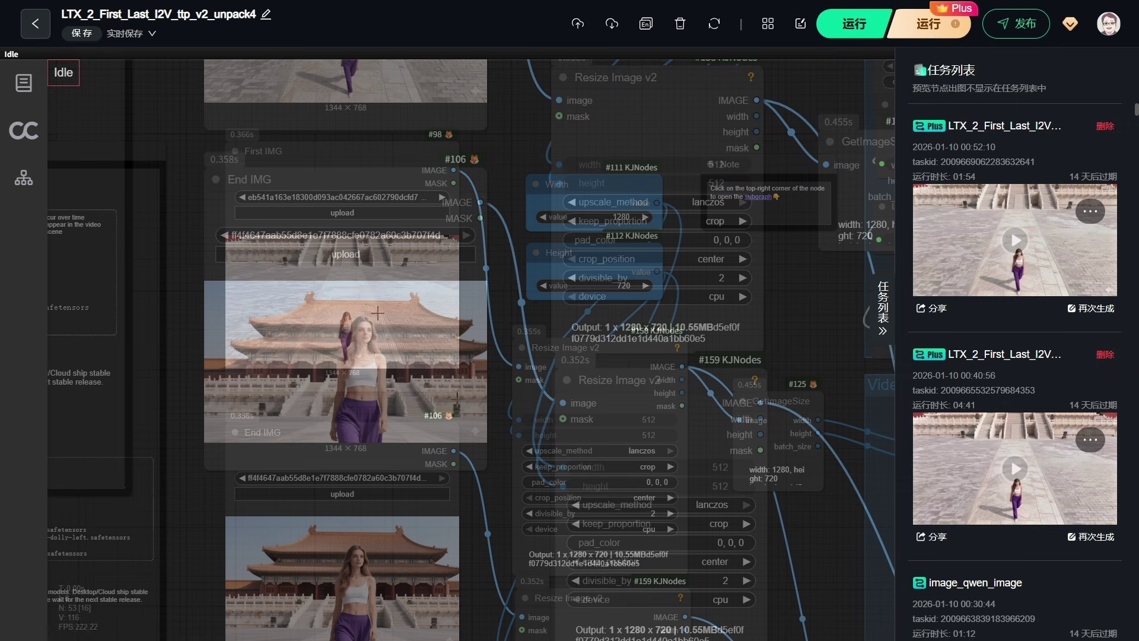
{"action": "scroll", "coordinate": [386, 451], "scroll_direction": "down", "scroll_amount": 4}
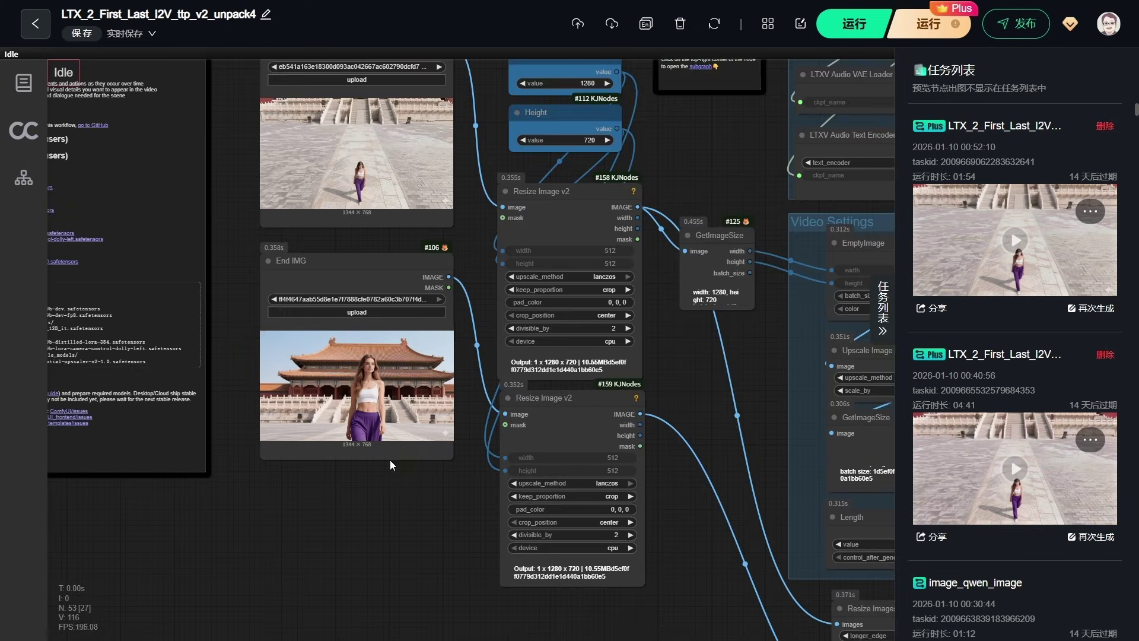
{"action": "left_click_drag", "start_coordinate": [461, 247], "coordinate": [466, 332]}
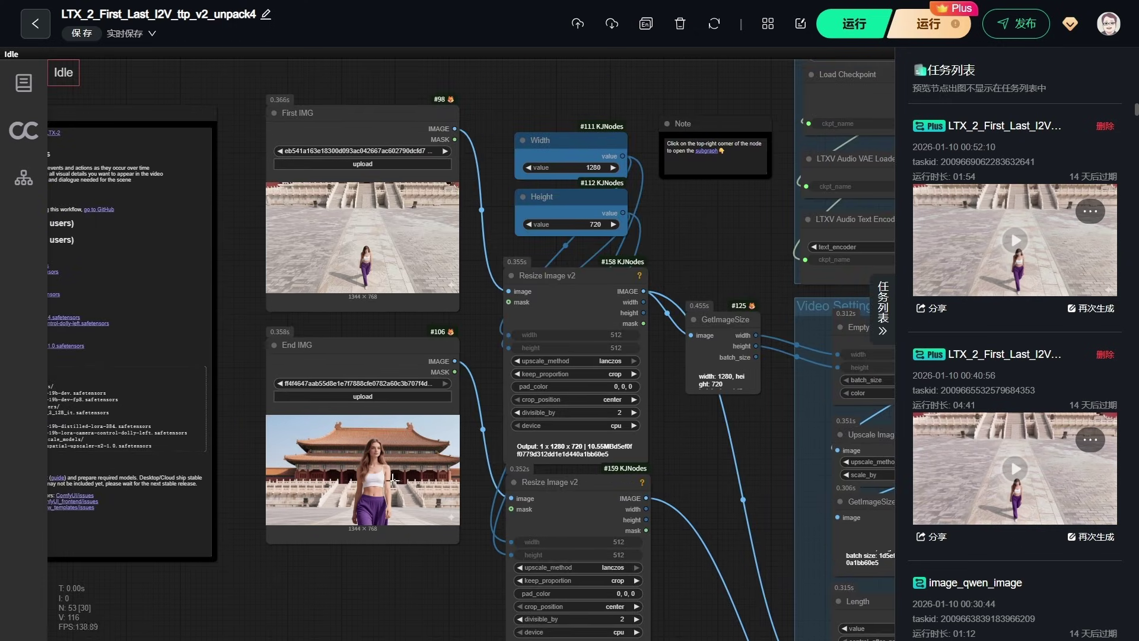
{"action": "scroll", "coordinate": [300, 336], "scroll_direction": "down", "scroll_amount": 3}
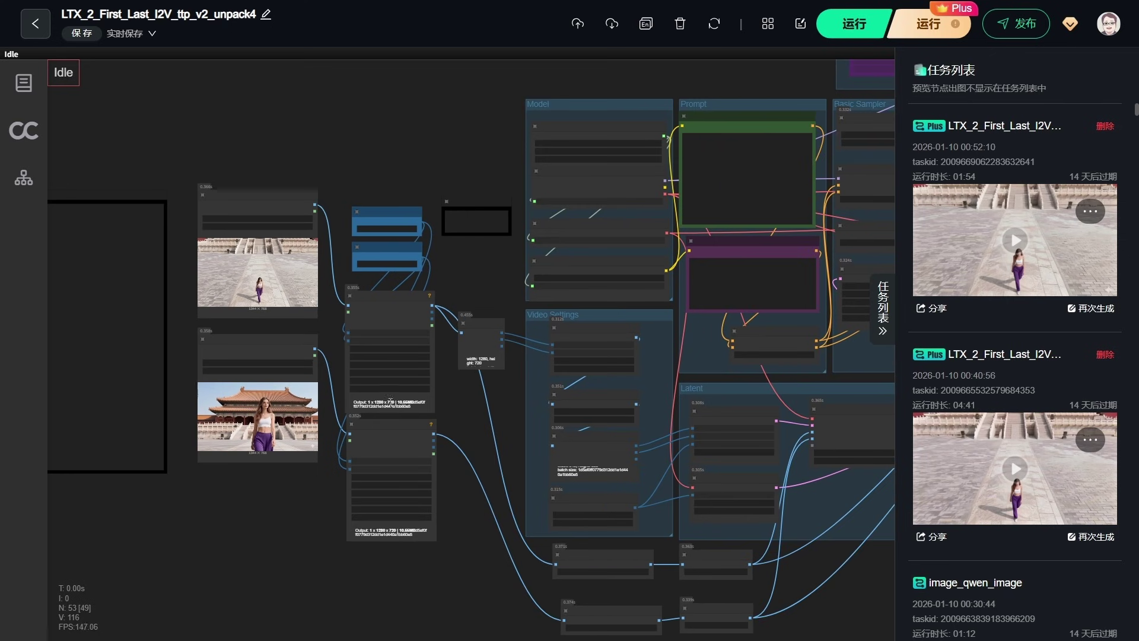
Zoom around the Prompt group and pan to the walking-woman video preview
{"action": "scroll", "coordinate": [397, 202], "scroll_direction": "up", "scroll_amount": 5}
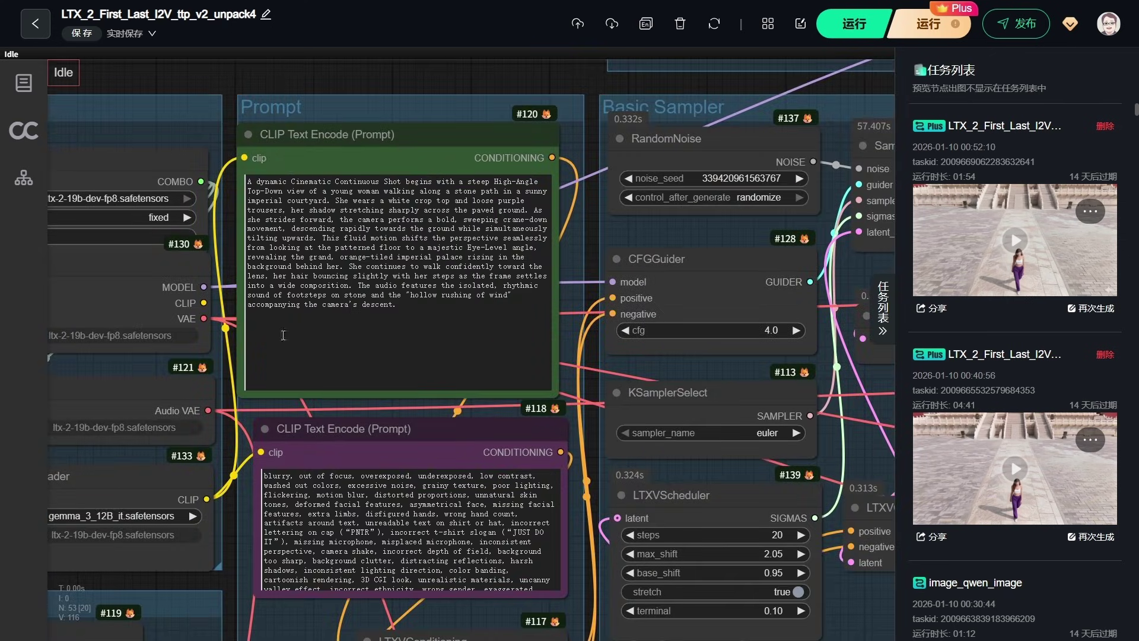
{"action": "scroll", "coordinate": [411, 296], "scroll_direction": "down", "scroll_amount": 2}
{"action": "scroll", "coordinate": [722, 488], "scroll_direction": "down", "scroll_amount": 3}
{"action": "left_click_drag", "start_coordinate": [722, 489], "coordinate": [229, 490]}
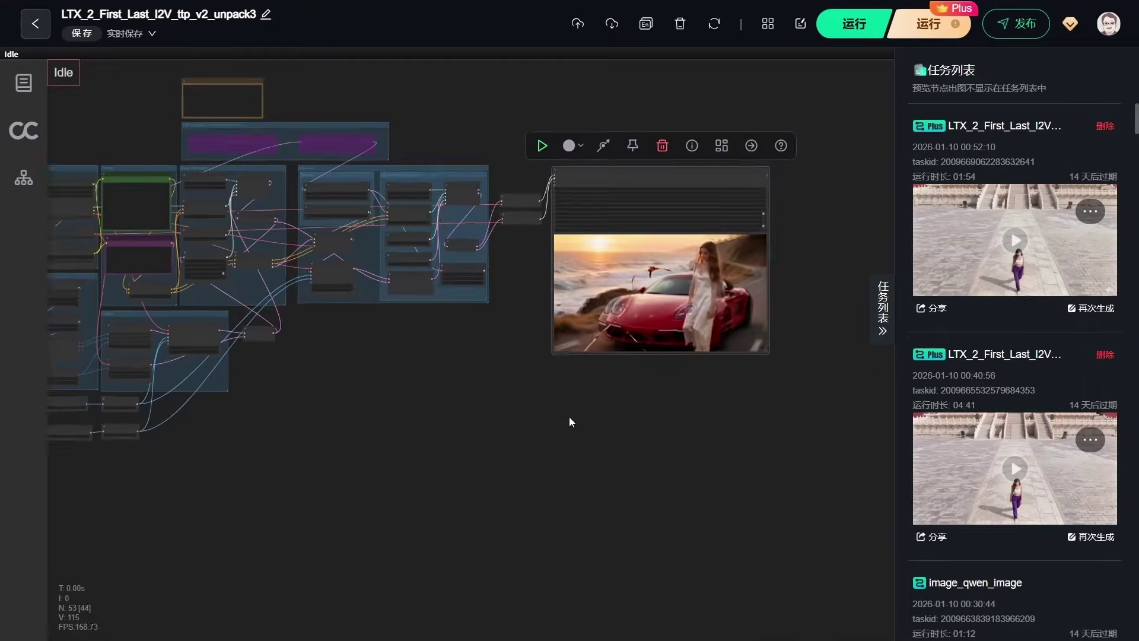
{"action": "left_click_drag", "start_coordinate": [442, 395], "coordinate": [600, 429]}
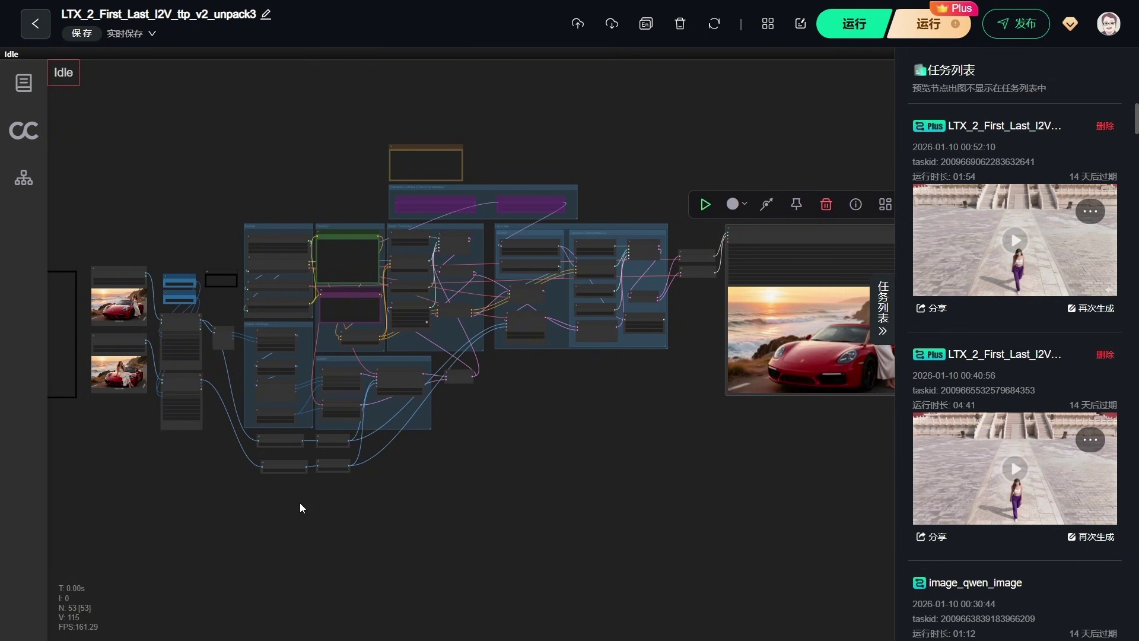
{"action": "scroll", "coordinate": [499, 322], "scroll_direction": "up", "scroll_amount": 5}
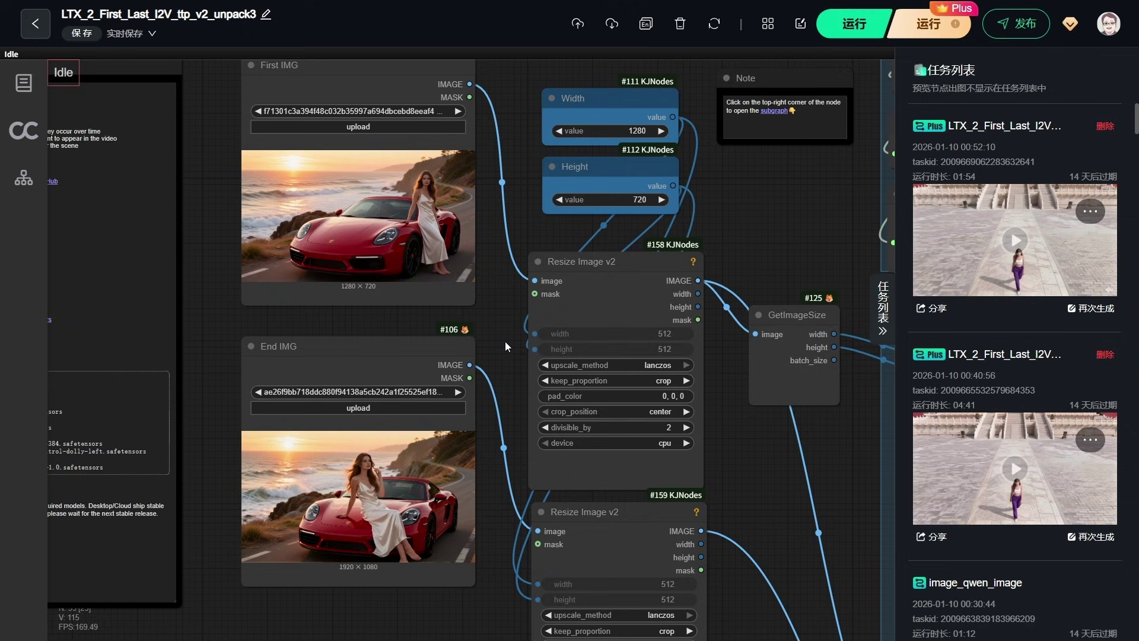
{"action": "left_click_drag", "start_coordinate": [493, 356], "coordinate": [503, 334]}
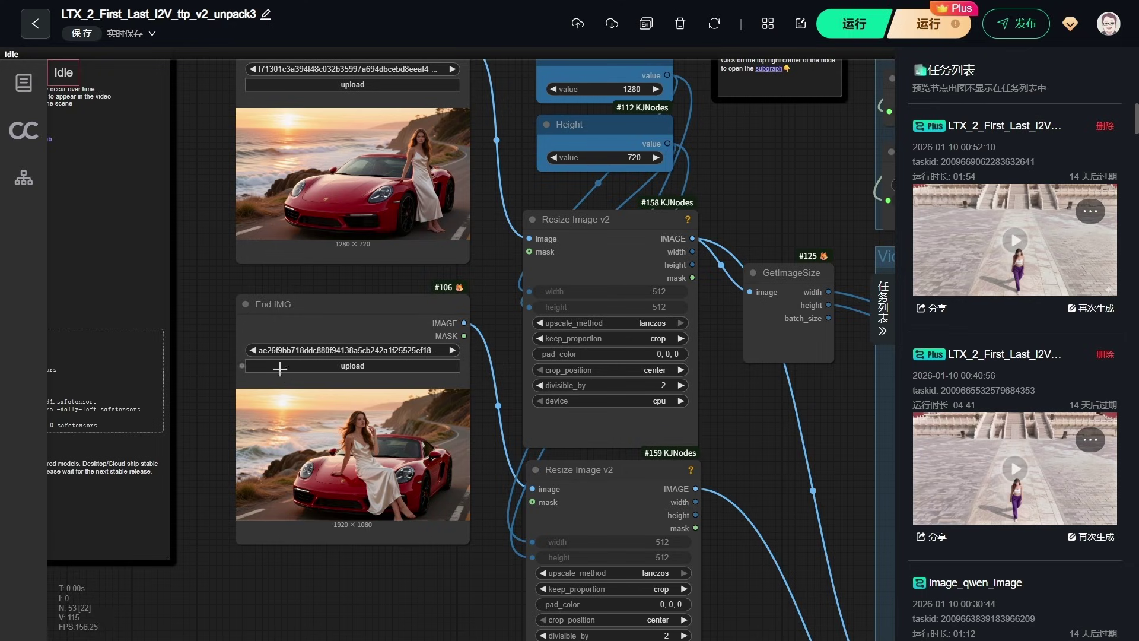
{"action": "scroll", "coordinate": [470, 299], "scroll_direction": "right", "scroll_amount": 3}
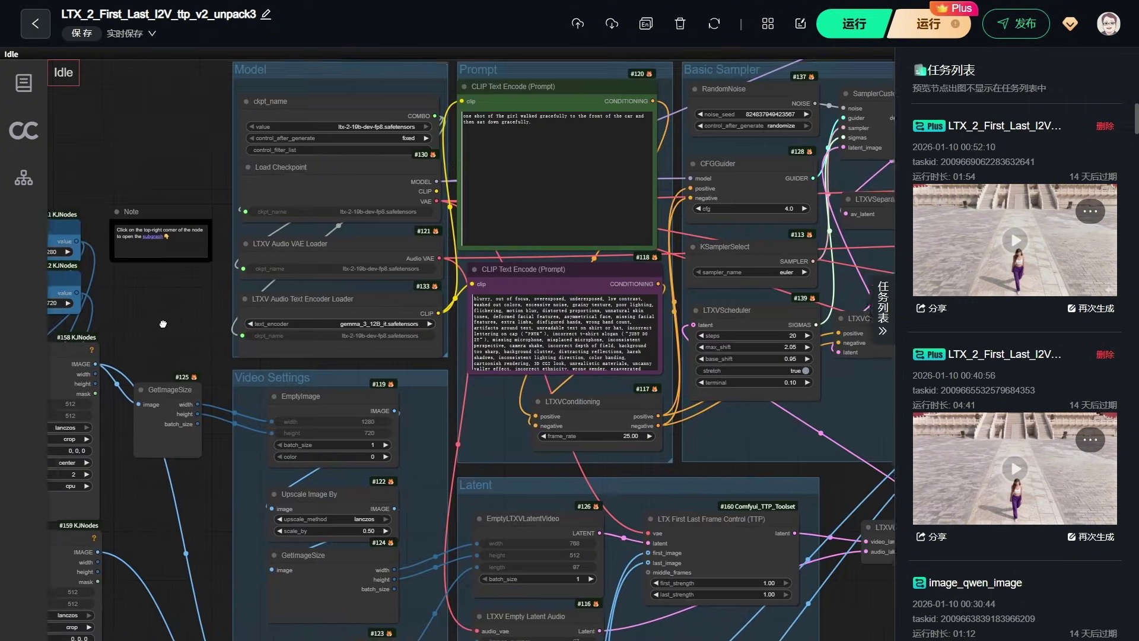
Open the positive CLIP Text Encode prompt to read its text
{"action": "scroll", "coordinate": [594, 93], "scroll_direction": "up", "scroll_amount": 5}
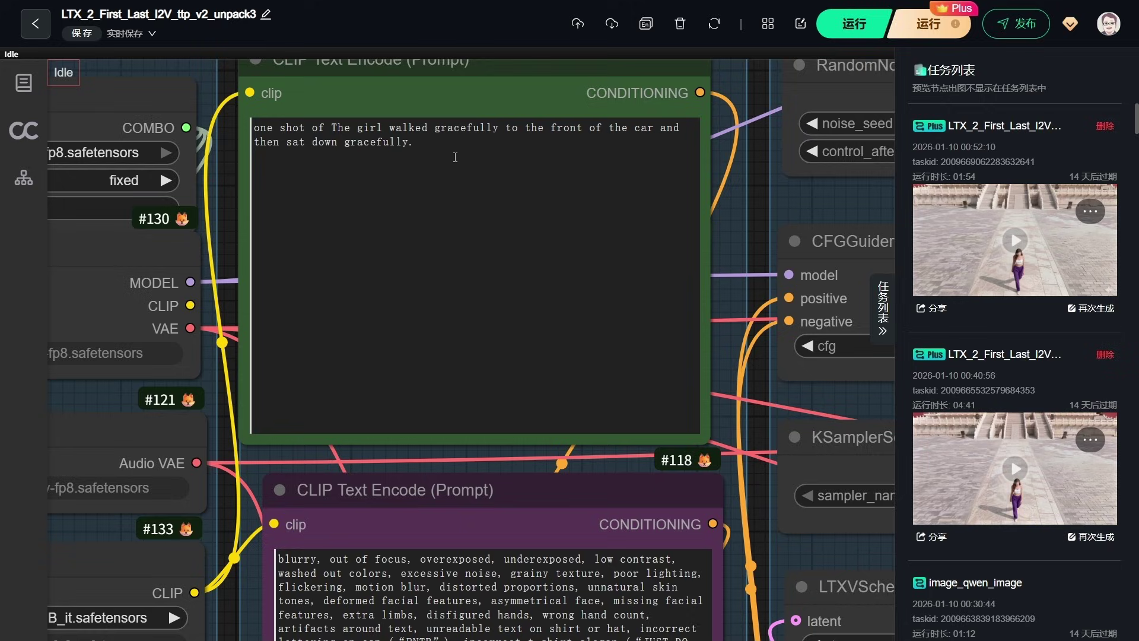
{"action": "left_click", "coordinate": [393, 228]}
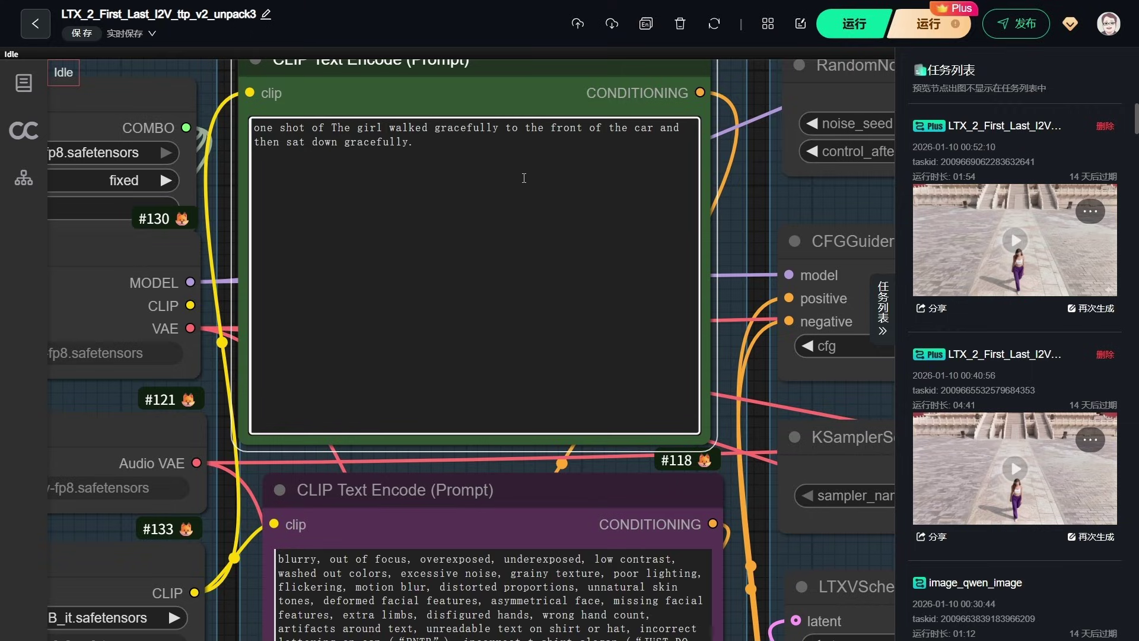
{"action": "scroll", "coordinate": [405, 204], "scroll_direction": "down", "scroll_amount": 5}
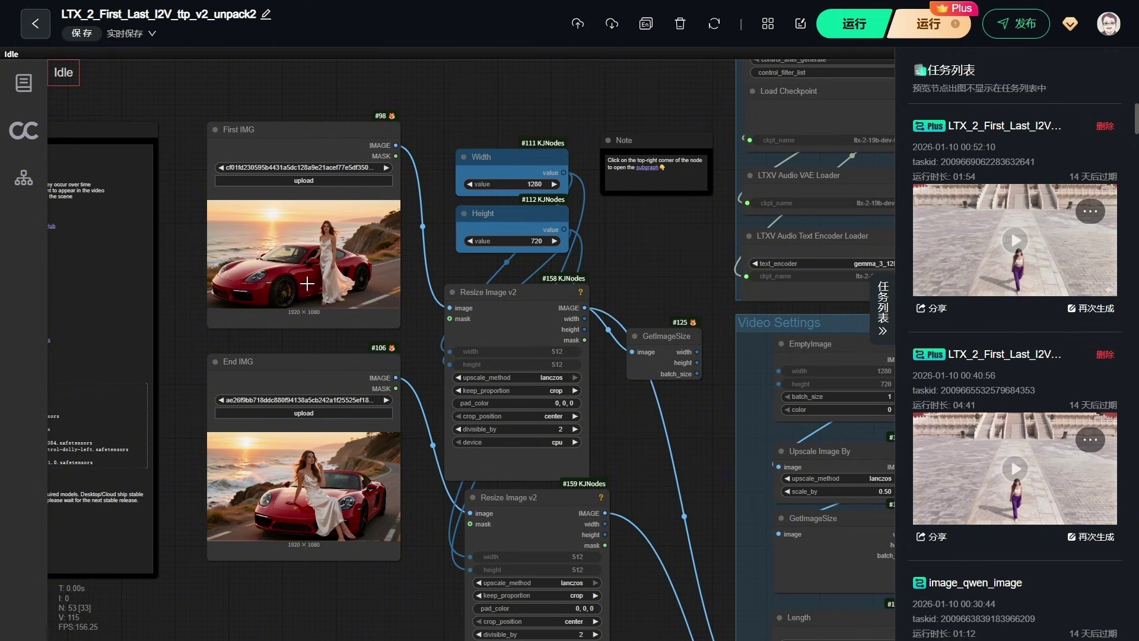
Zoom in on the workflow canvas
{"action": "scroll", "coordinate": [296, 290], "scroll_direction": "up", "scroll_amount": 1}
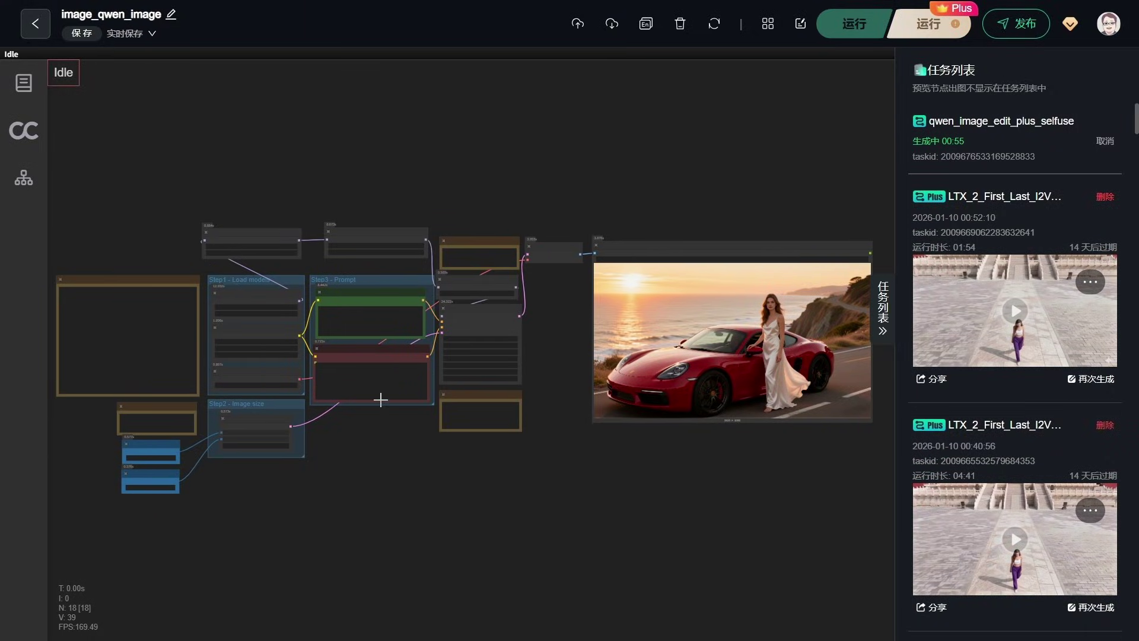
{"action": "scroll", "coordinate": [347, 315], "scroll_direction": "up", "scroll_amount": 5}
{"action": "scroll", "coordinate": [348, 315], "scroll_direction": "up", "scroll_amount": 6}
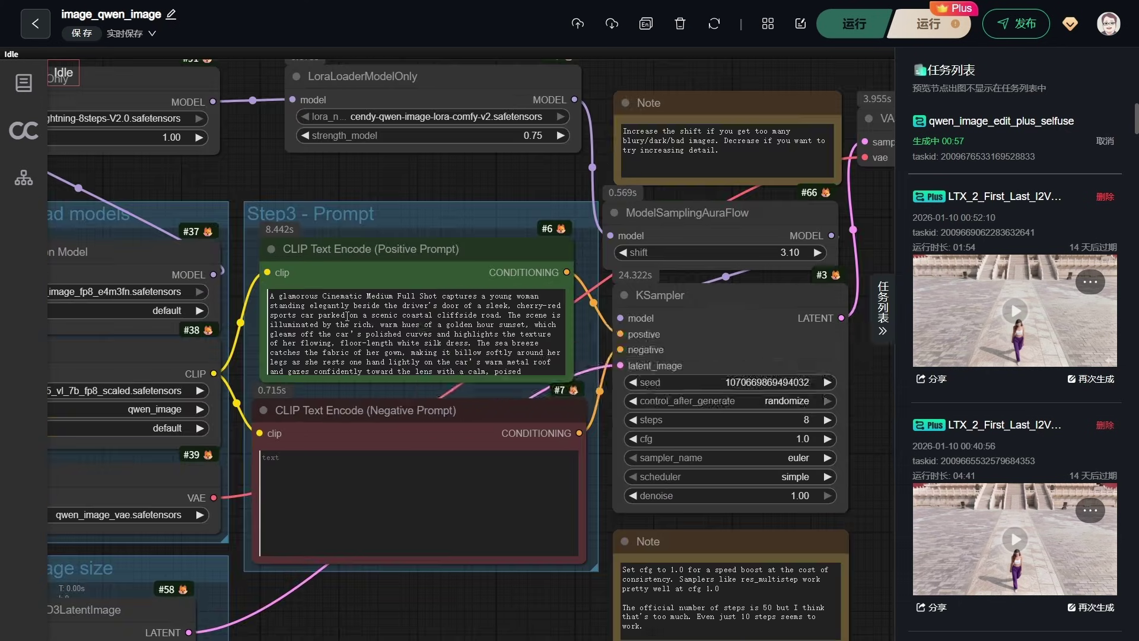
{"action": "scroll", "coordinate": [379, 270], "scroll_direction": "down", "scroll_amount": 1}
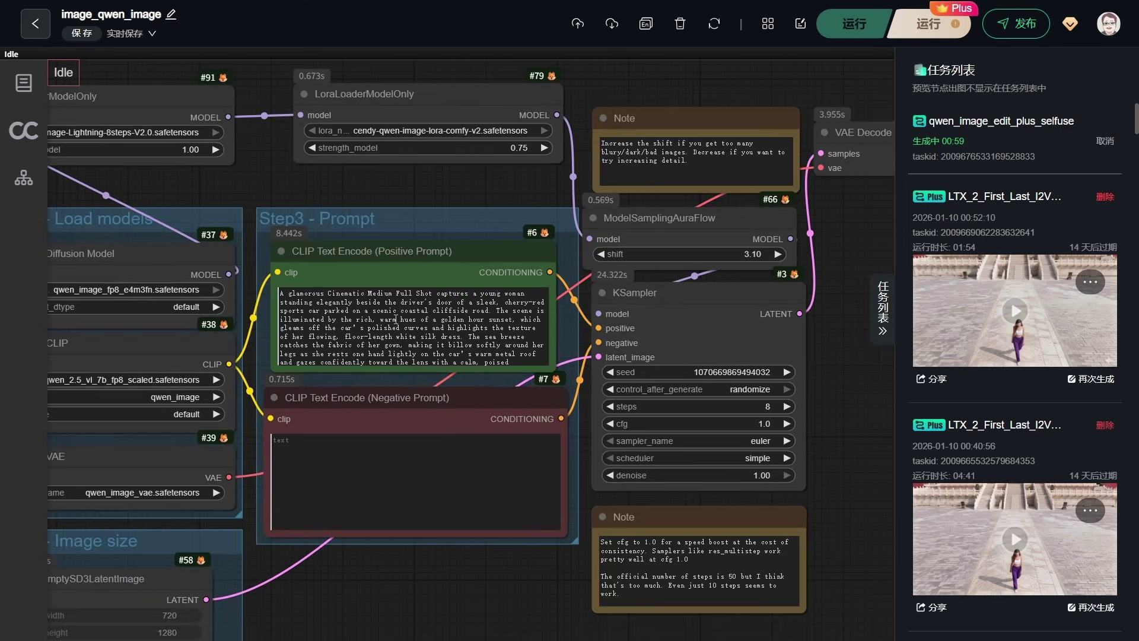
{"action": "scroll", "coordinate": [404, 310], "scroll_direction": "up", "scroll_amount": 2}
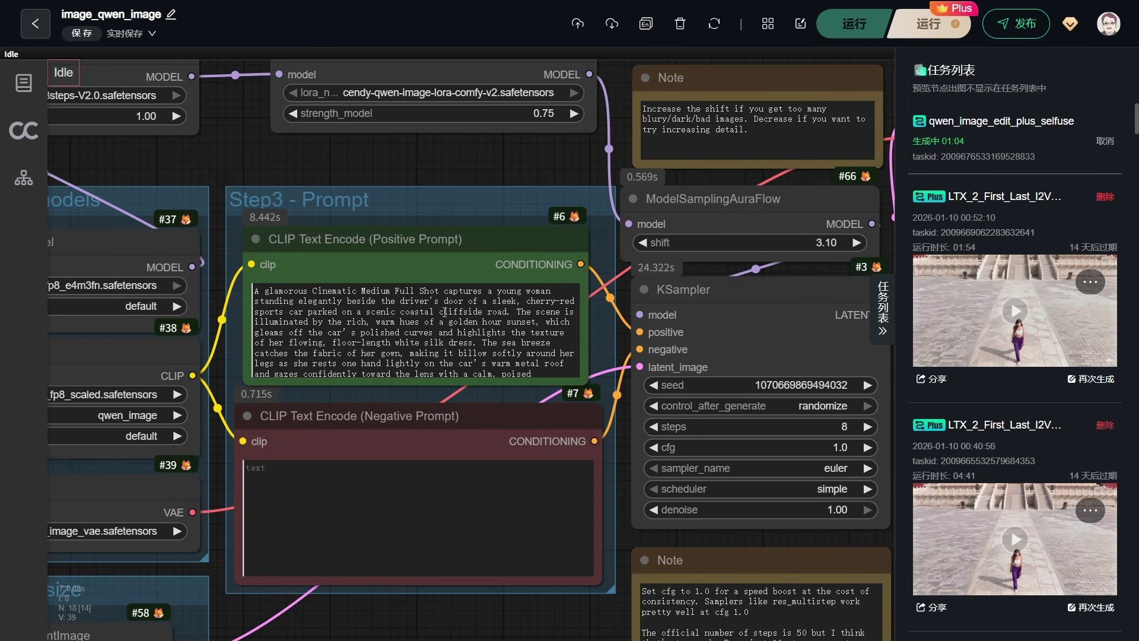
{"action": "left_click", "coordinate": [282, 358]}
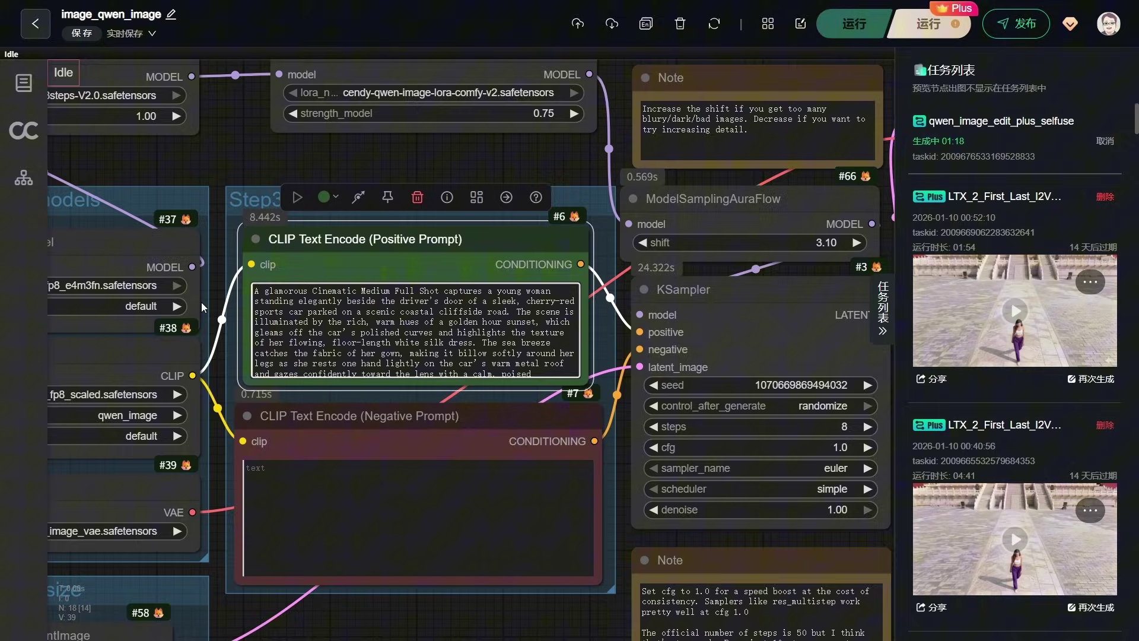
{"action": "scroll", "coordinate": [222, 295], "scroll_direction": "down", "scroll_amount": 2}
{"action": "scroll", "coordinate": [221, 291], "scroll_direction": "down", "scroll_amount": 3}
{"action": "scroll", "coordinate": [221, 292], "scroll_direction": "down", "scroll_amount": 1}
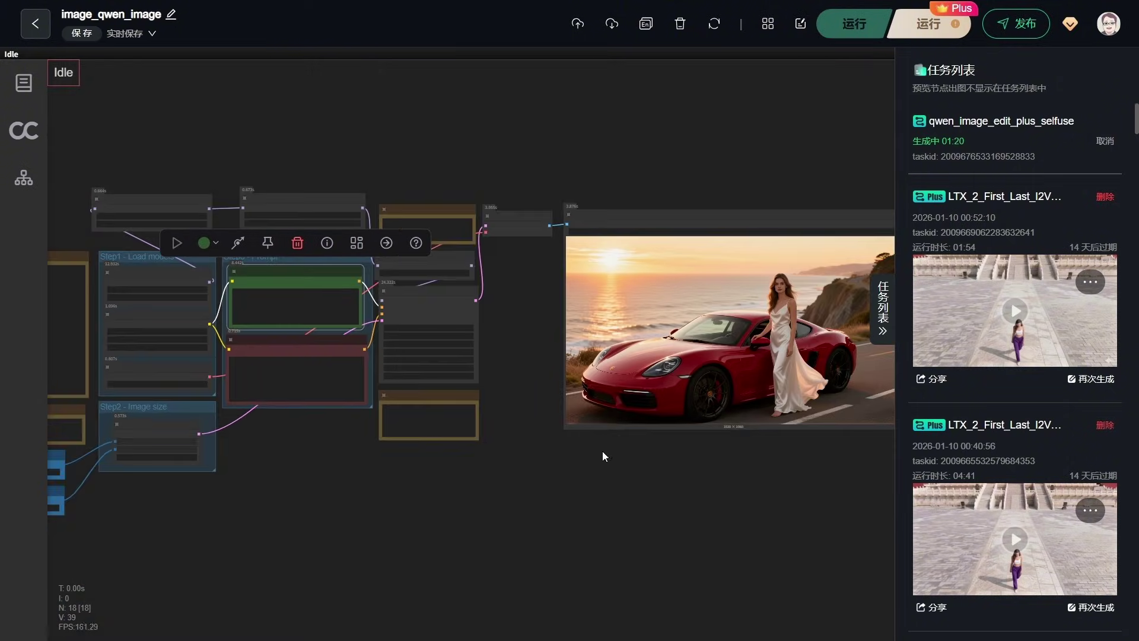
{"action": "left_click_drag", "start_coordinate": [603, 450], "coordinate": [492, 468]}
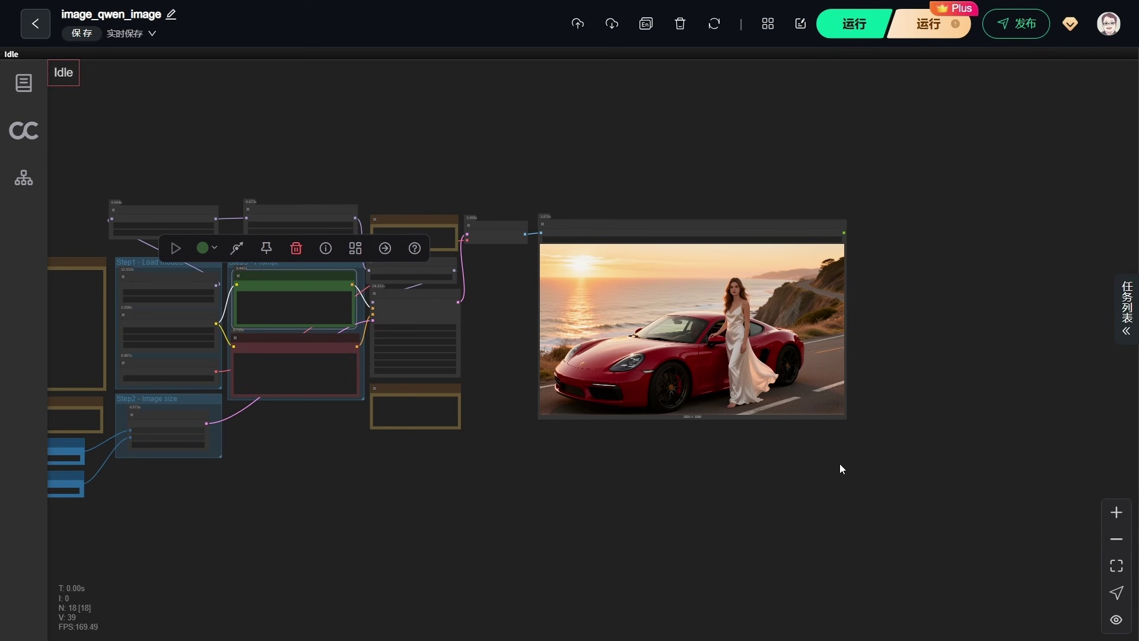
{"action": "scroll", "coordinate": [307, 329], "scroll_direction": "up", "scroll_amount": 2}
{"action": "scroll", "coordinate": [307, 329], "scroll_direction": "up", "scroll_amount": 6}
{"action": "scroll", "coordinate": [261, 288], "scroll_direction": "up", "scroll_amount": 2}
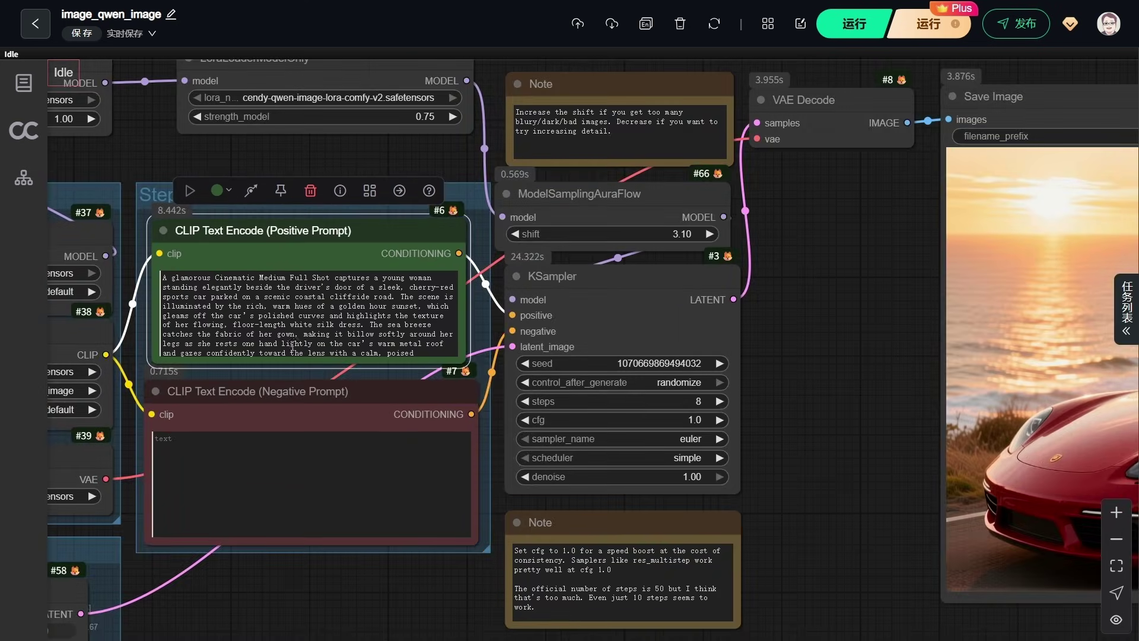
{"action": "scroll", "coordinate": [382, 380], "scroll_direction": "down", "scroll_amount": 5}
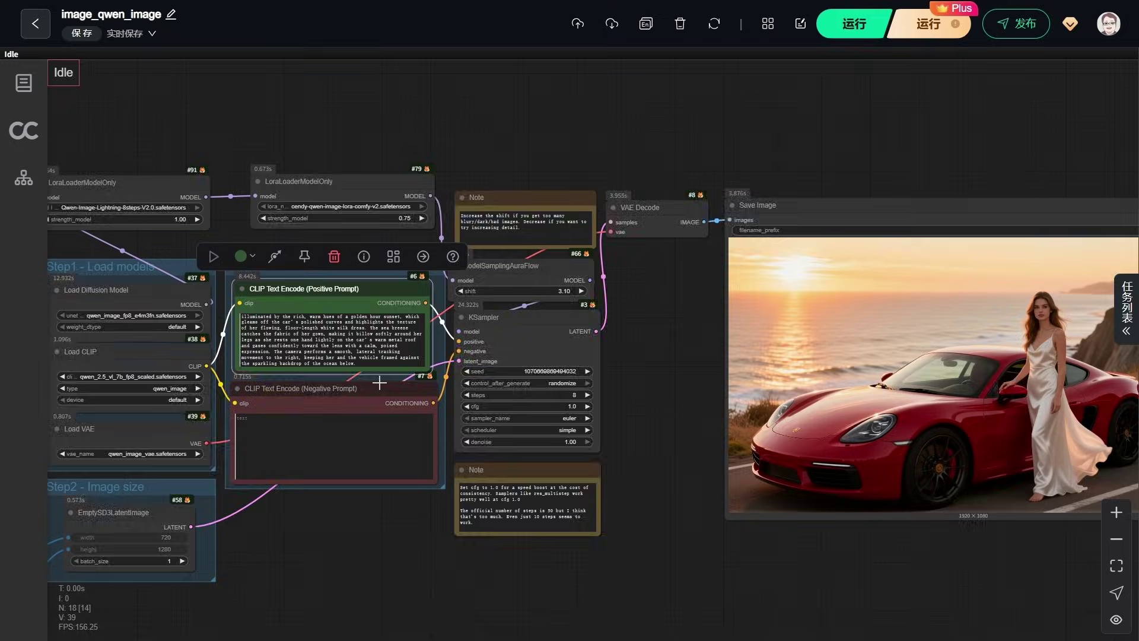
{"action": "scroll", "coordinate": [383, 380], "scroll_direction": "down", "scroll_amount": 3}
Inspect the Qwen image-edit graph's red-car output and seated-on-car source image
{"action": "left_click_drag", "start_coordinate": [734, 551], "coordinate": [770, 496]}
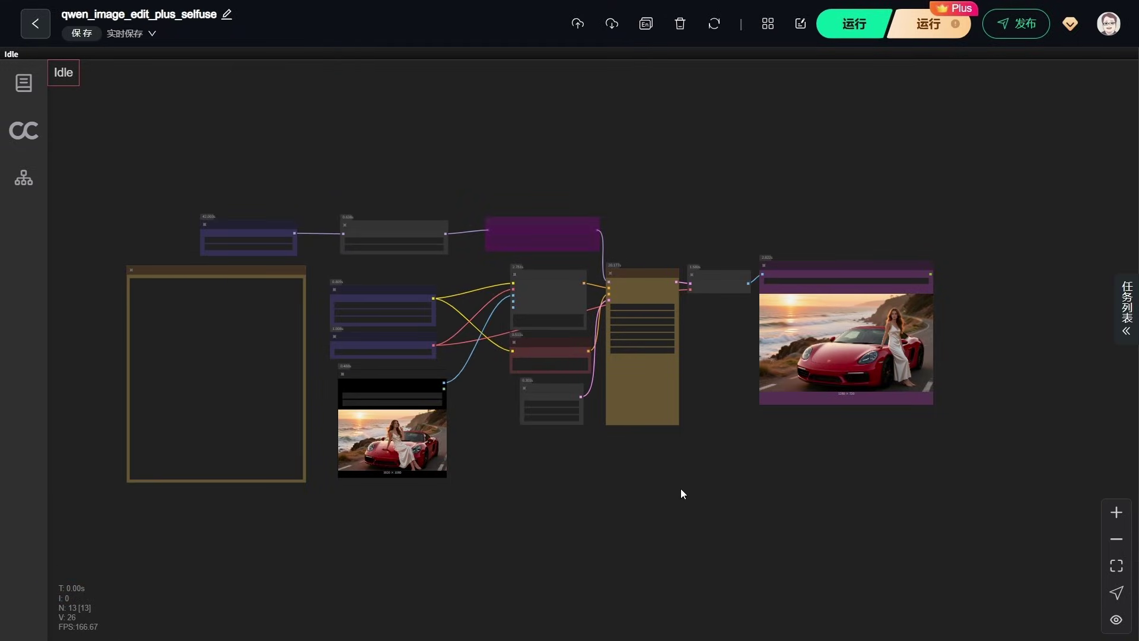
{"action": "scroll", "coordinate": [682, 489], "scroll_direction": "up", "scroll_amount": 1}
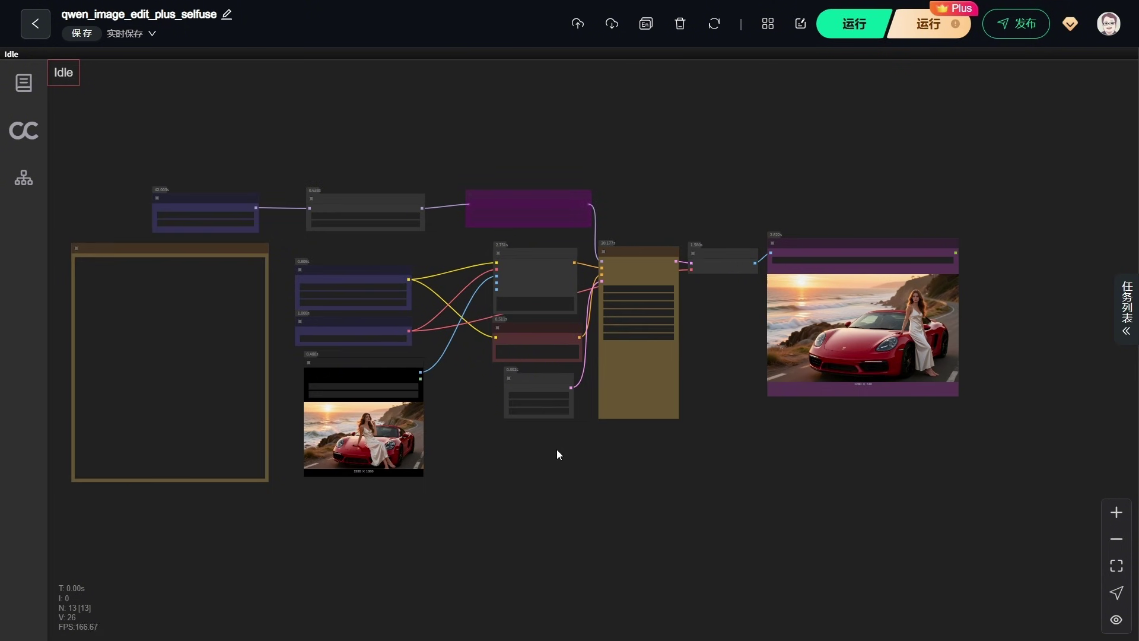
{"action": "scroll", "coordinate": [249, 256], "scroll_direction": "up", "scroll_amount": 2}
{"action": "scroll", "coordinate": [356, 356], "scroll_direction": "up", "scroll_amount": 1}
{"action": "scroll", "coordinate": [415, 416], "scroll_direction": "down", "scroll_amount": 1}
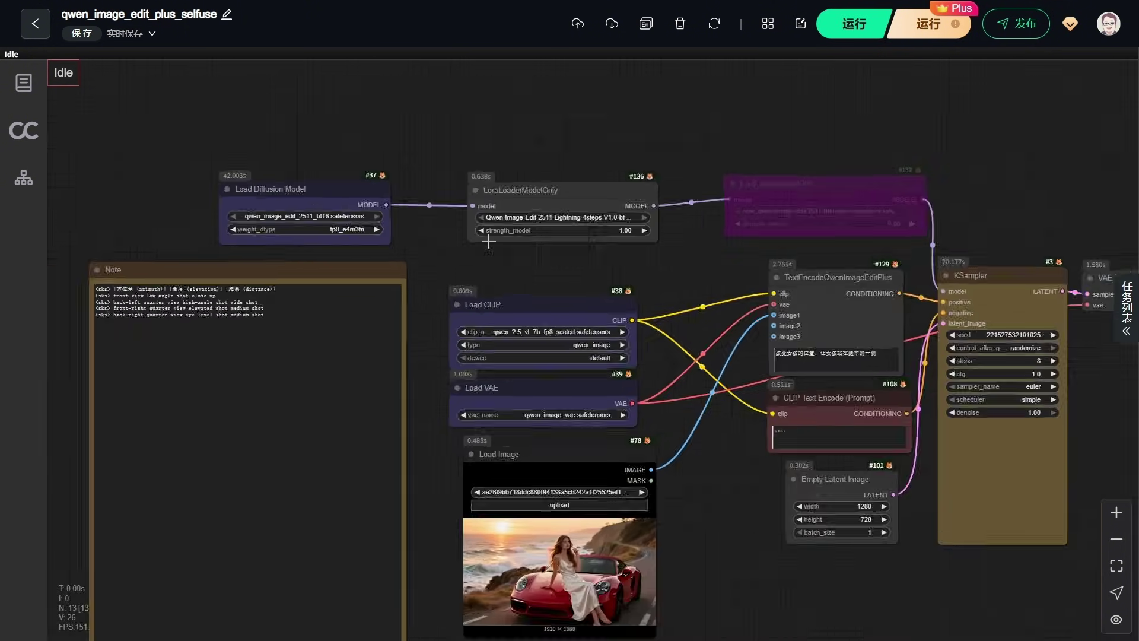
{"action": "scroll", "coordinate": [518, 441], "scroll_direction": "up", "scroll_amount": 3}
{"action": "scroll", "coordinate": [617, 409], "scroll_direction": "down", "scroll_amount": 2}
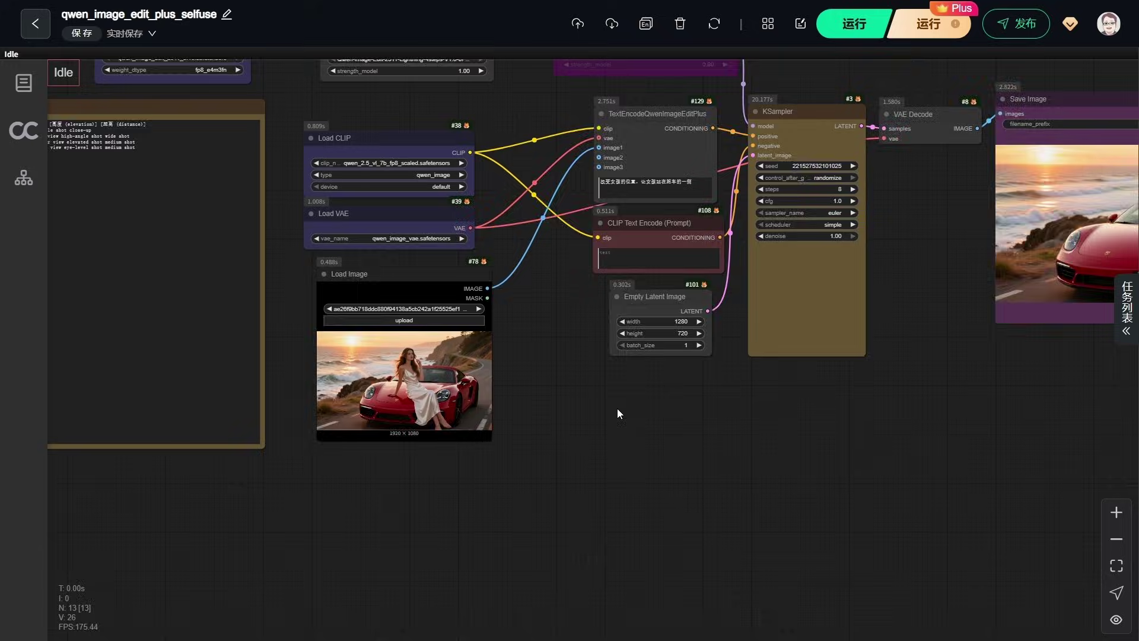
{"action": "left_click_drag", "start_coordinate": [617, 409], "coordinate": [407, 482]}
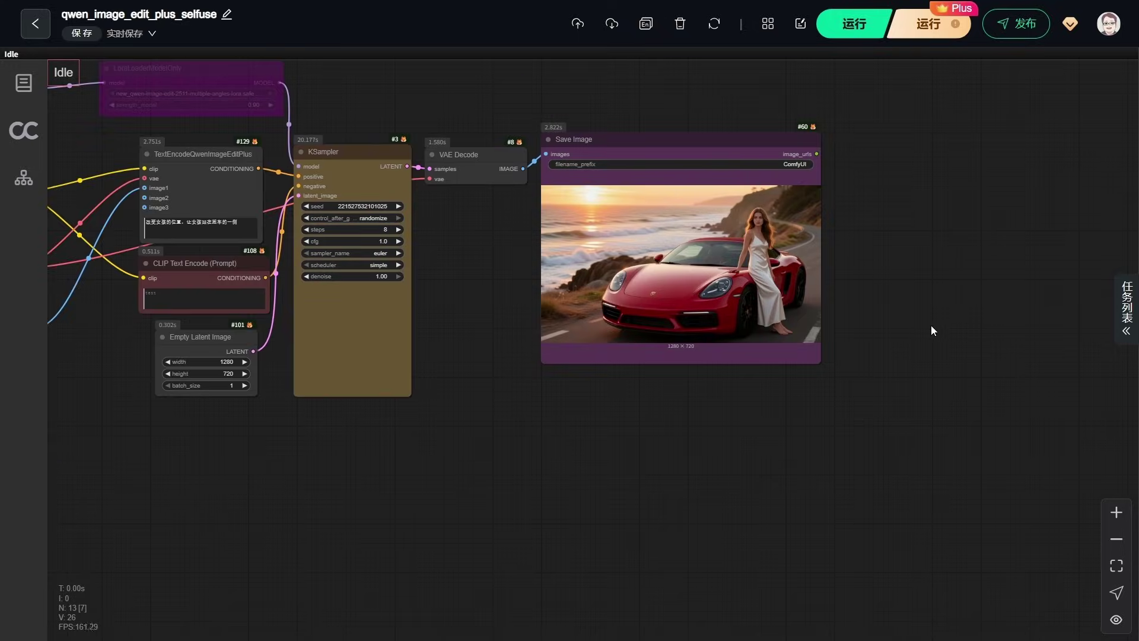
{"action": "scroll", "coordinate": [931, 326], "scroll_direction": "down", "scroll_amount": 2}
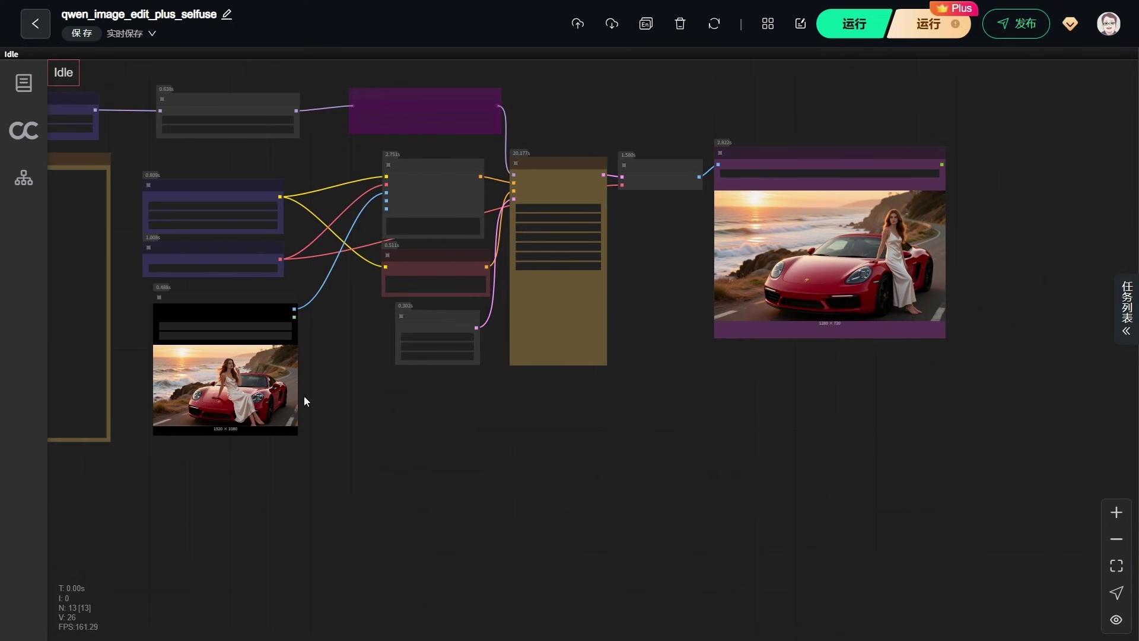
{"action": "left_click_drag", "start_coordinate": [704, 434], "coordinate": [747, 502]}
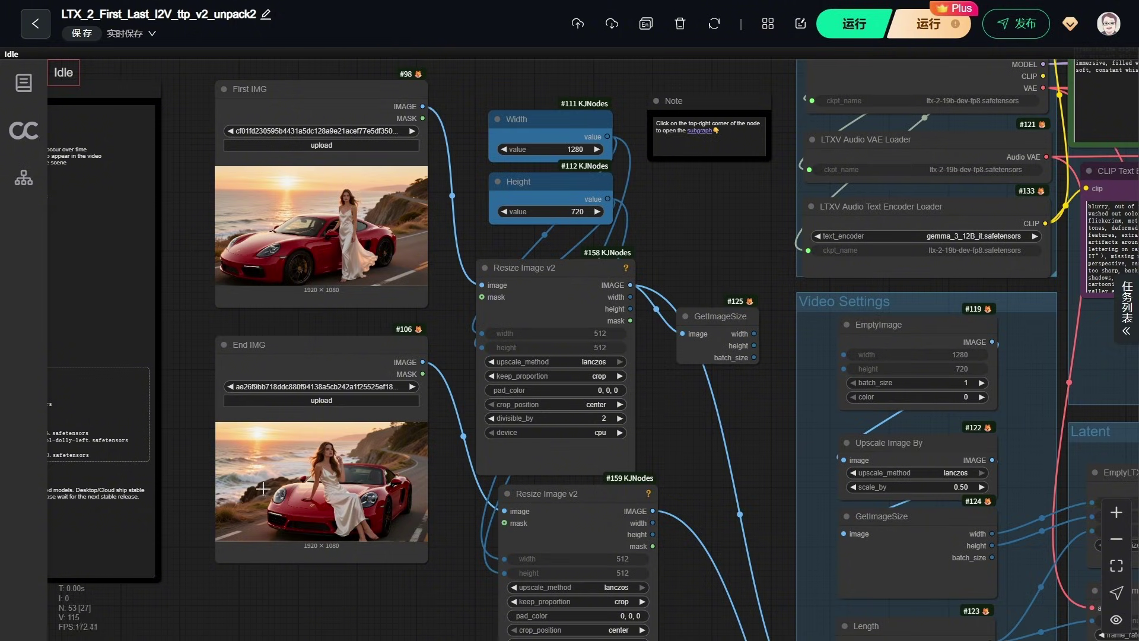
{"action": "scroll", "coordinate": [276, 336], "scroll_direction": "down", "scroll_amount": 5}
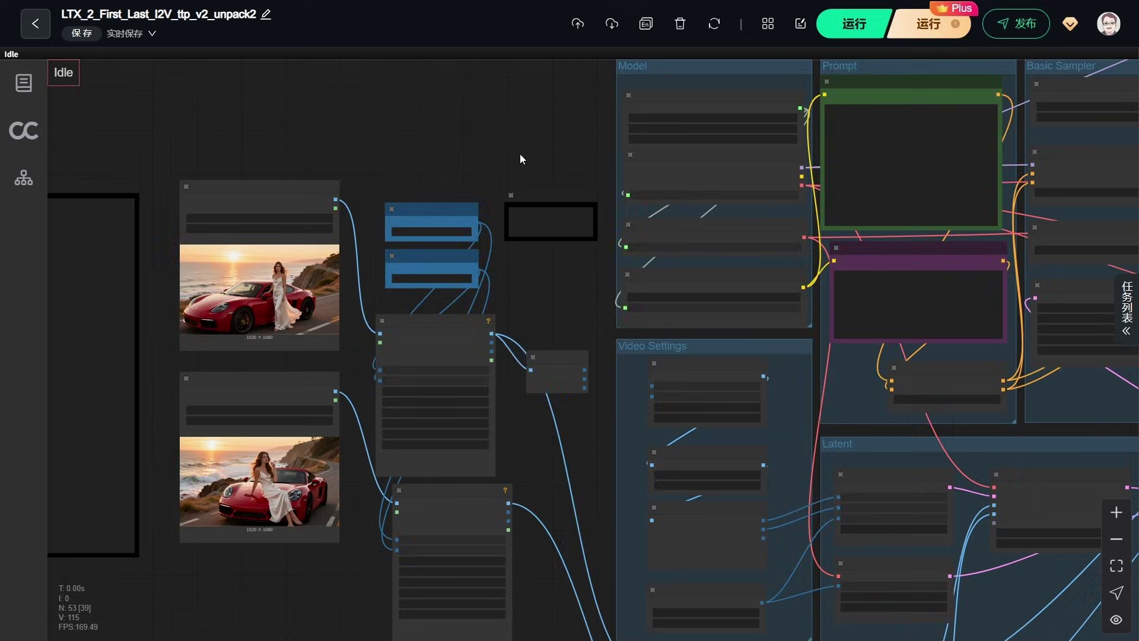